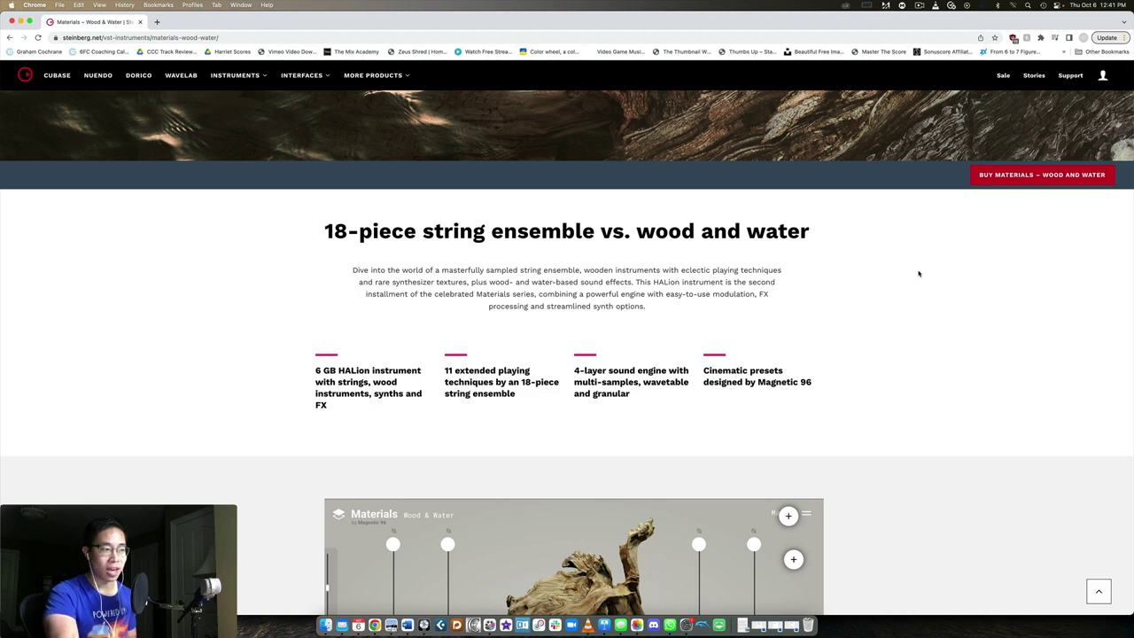
# - Read the introduction and feature highlights on the Materials – Wood and Water product page
pyautogui.scroll(2, 810, 269)
pyautogui.scroll(-2, 809, 266)
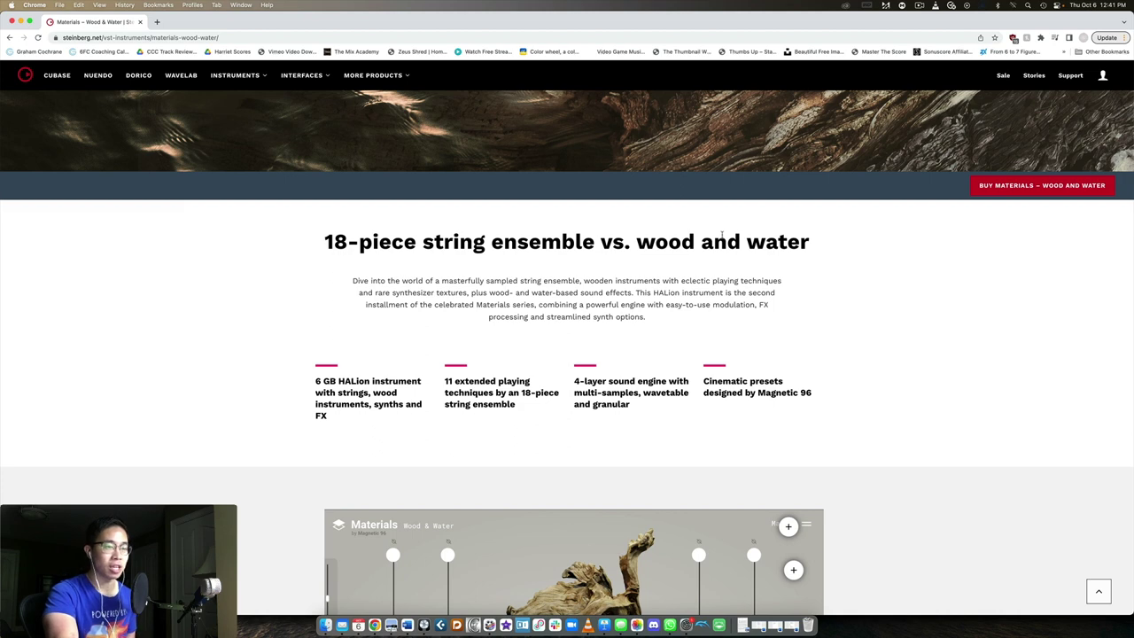
pyautogui.scroll(-2, 714, 236)
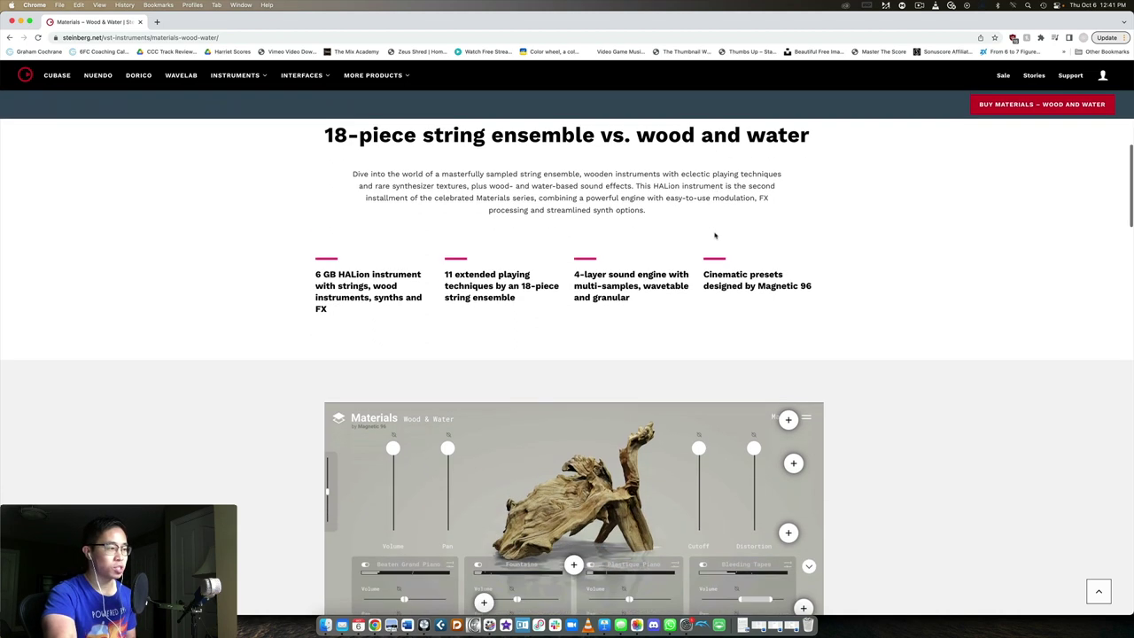
pyautogui.moveTo(317, 304); pyautogui.dragTo(381, 350)
pyautogui.click(366, 322)
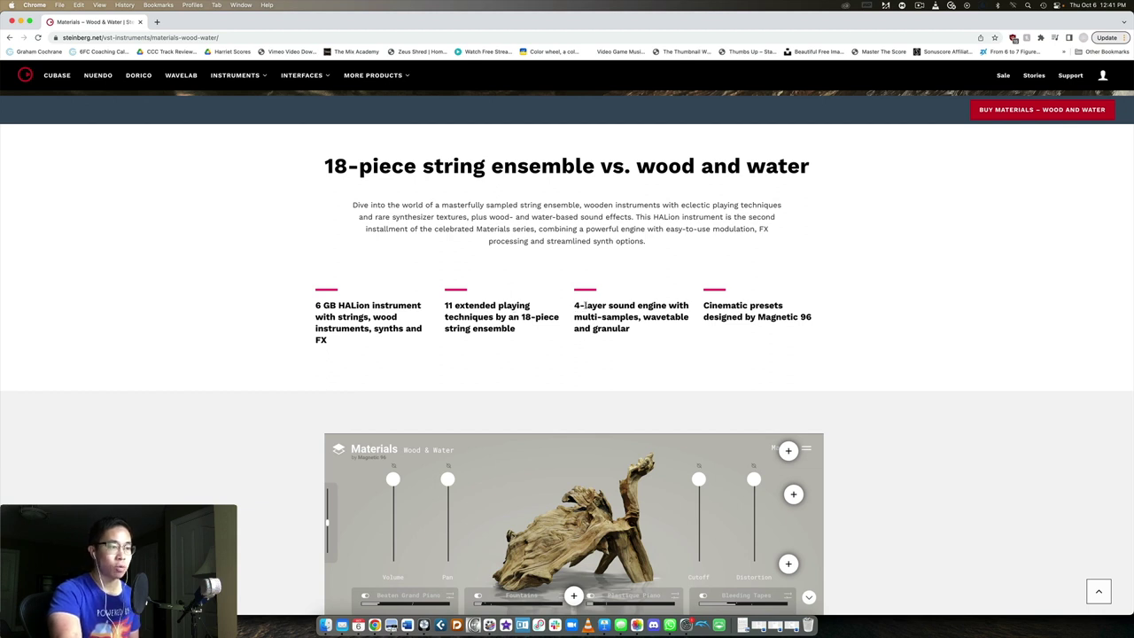
pyautogui.scroll(-2, 668, 305)
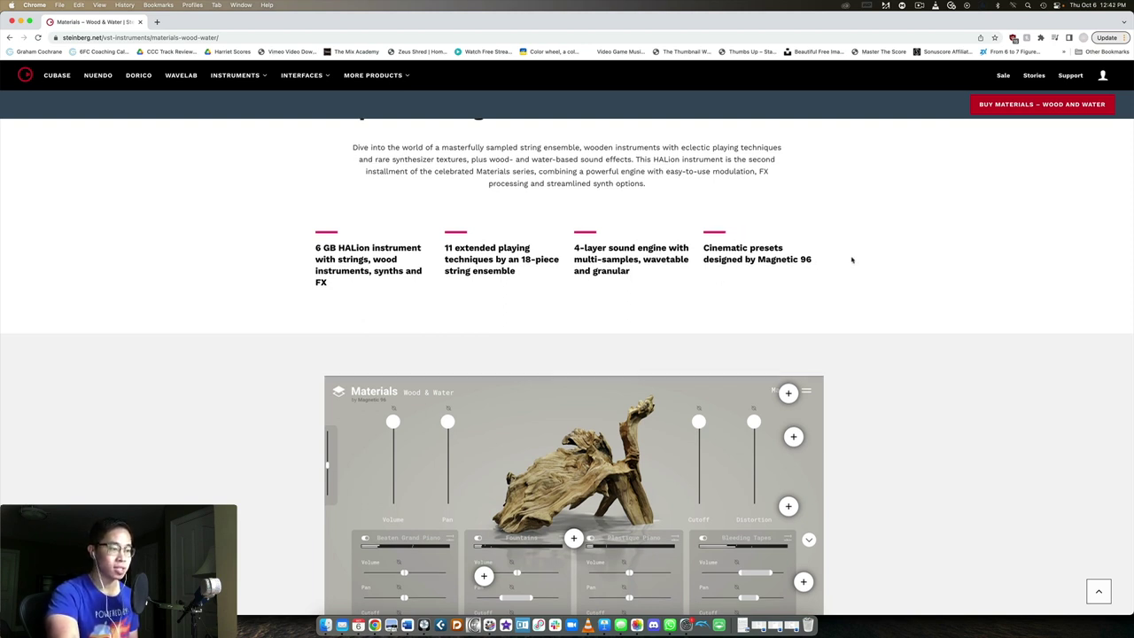
# - Look through the rest of the product page, covering the interface image, audio demos, instrument sections, designers, price and system requirements
pyautogui.scroll(-6, 852, 259)
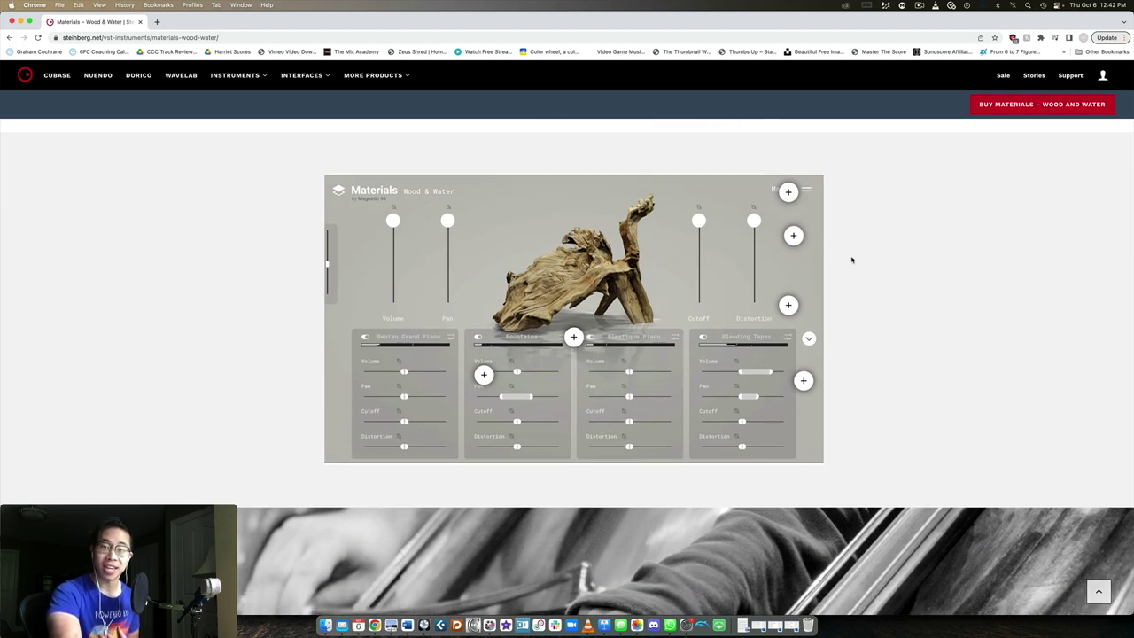
pyautogui.scroll(-13, 850, 257)
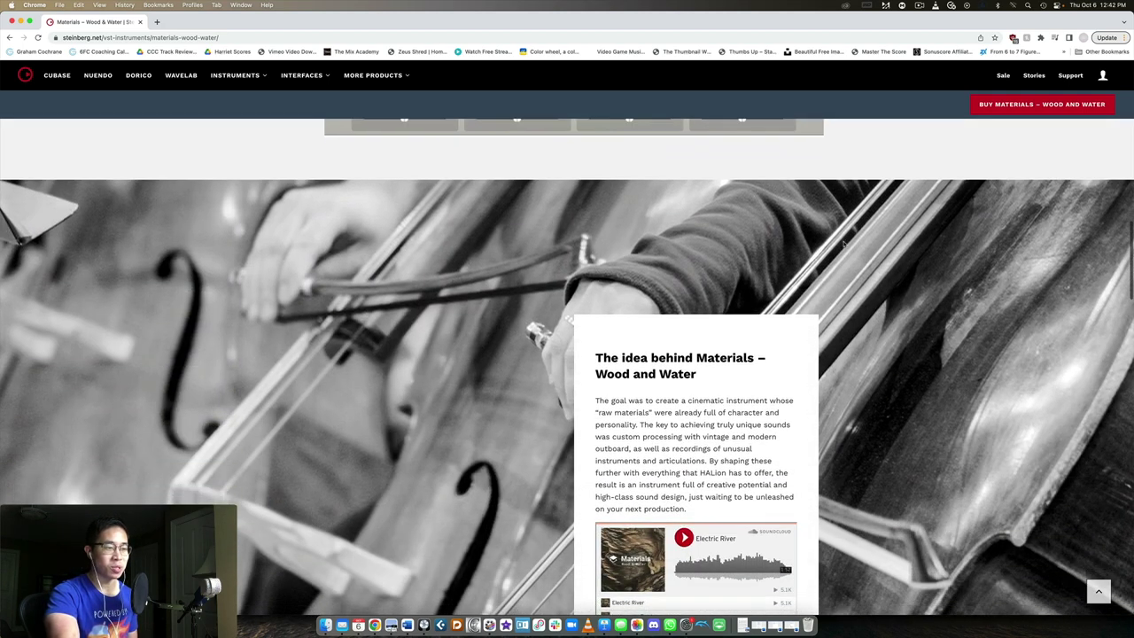
pyautogui.scroll(-1, 844, 245)
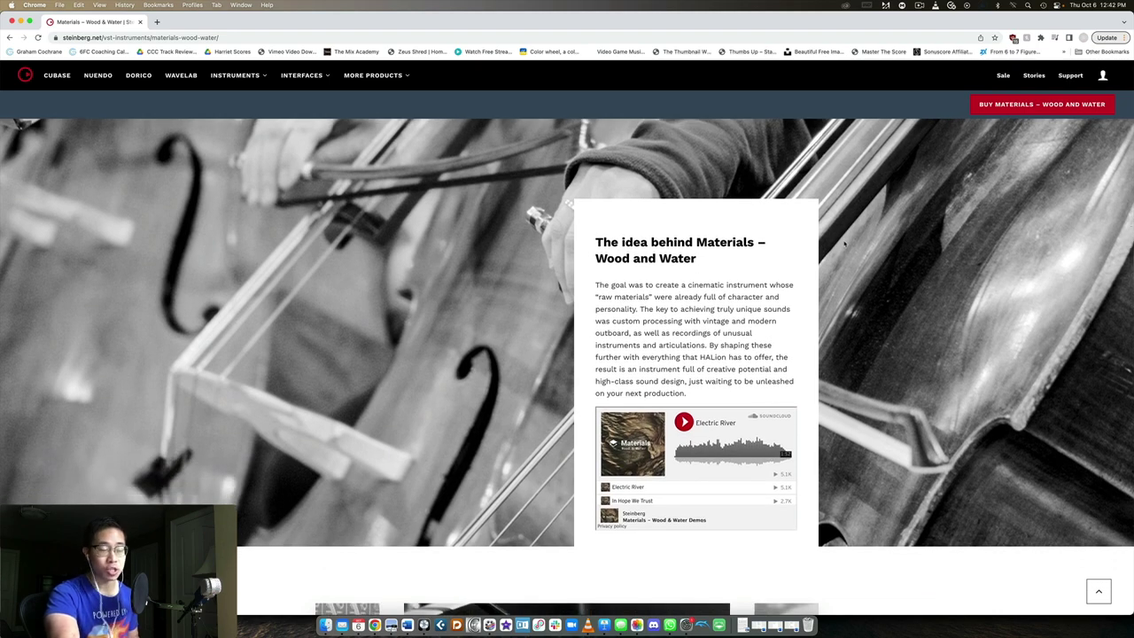
pyautogui.scroll(-13, 844, 246)
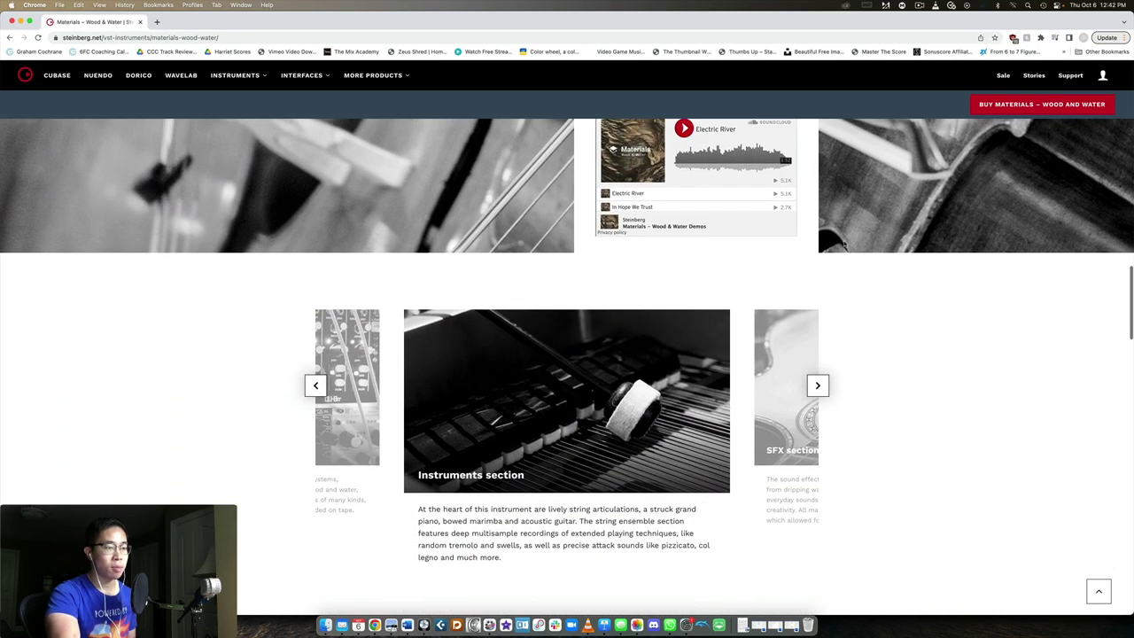
pyautogui.scroll(-1, 844, 244)
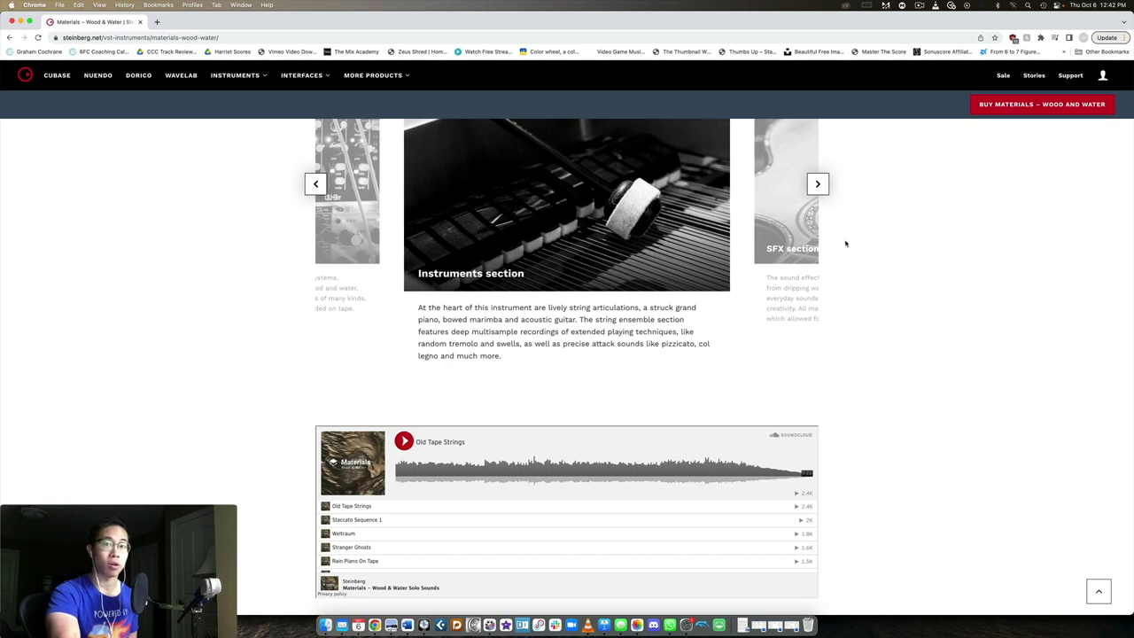
pyautogui.scroll(-20, 844, 243)
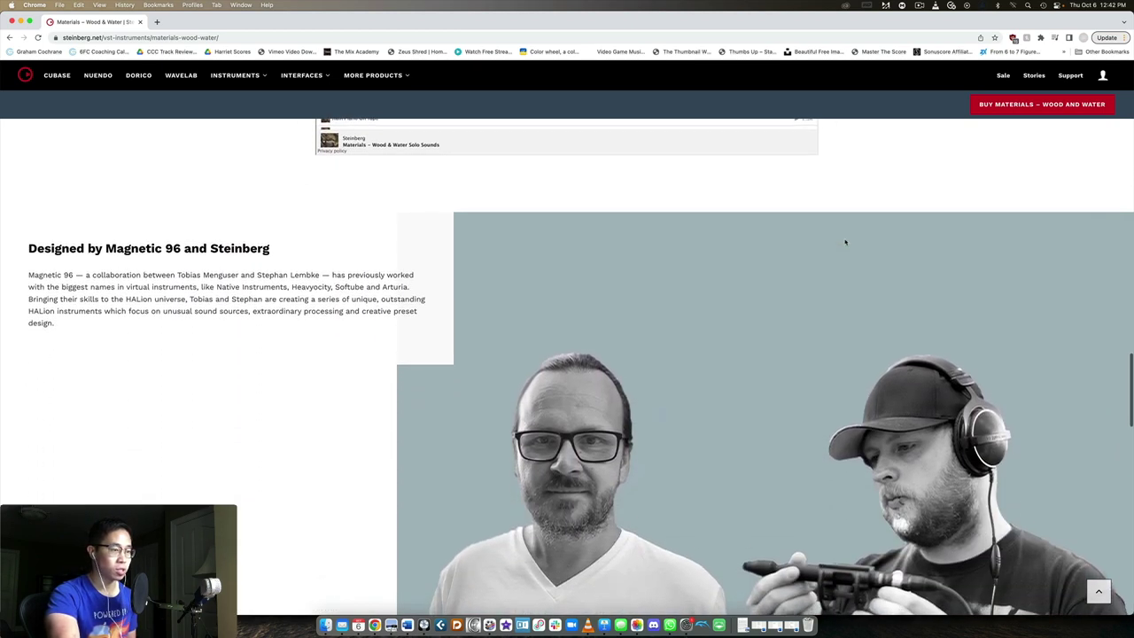
pyautogui.scroll(-8, 845, 242)
pyautogui.scroll(6, 845, 241)
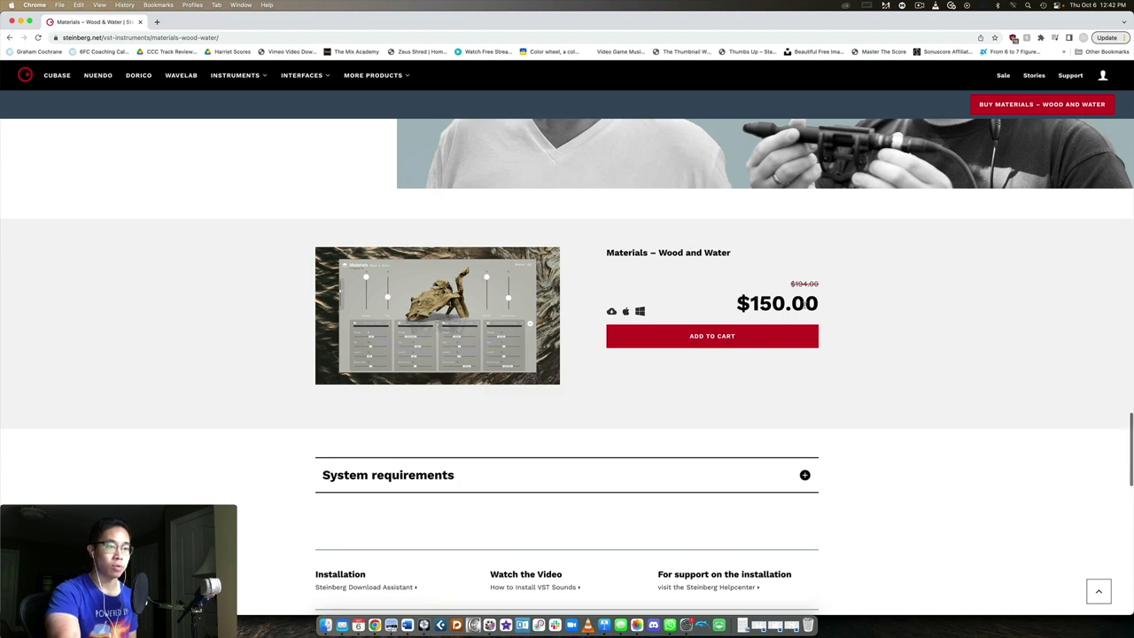
# - Switch to Logic Pro and browse the Wood & Water presets for HALion Sonic SE's empty slot 12, closing the browser without loading any
pyautogui.click(424, 624)
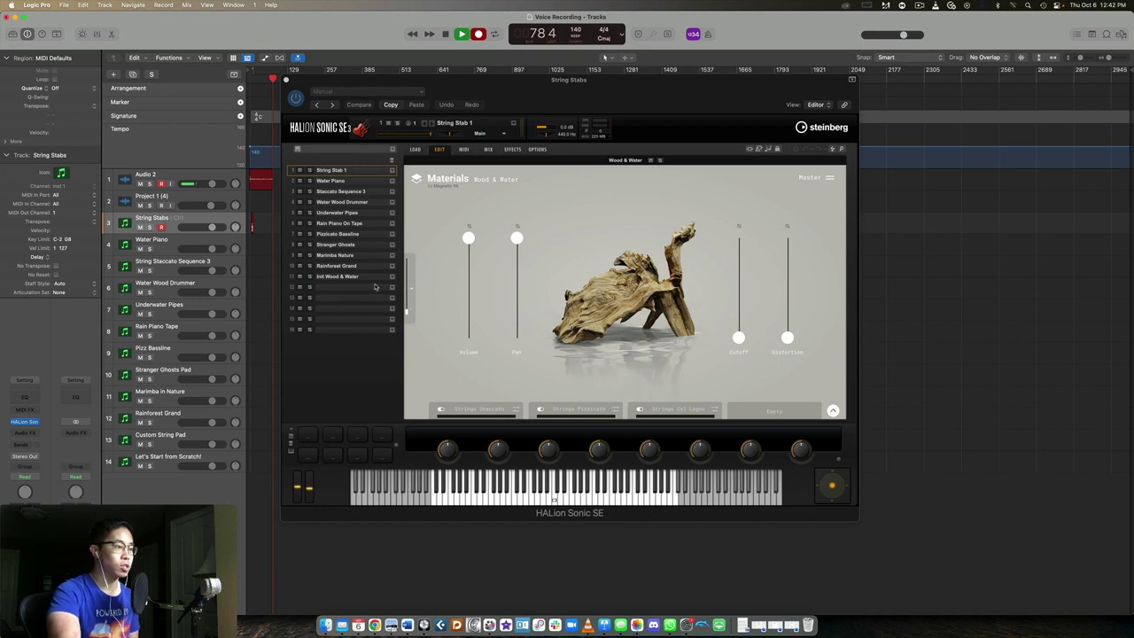
pyautogui.click(342, 291)
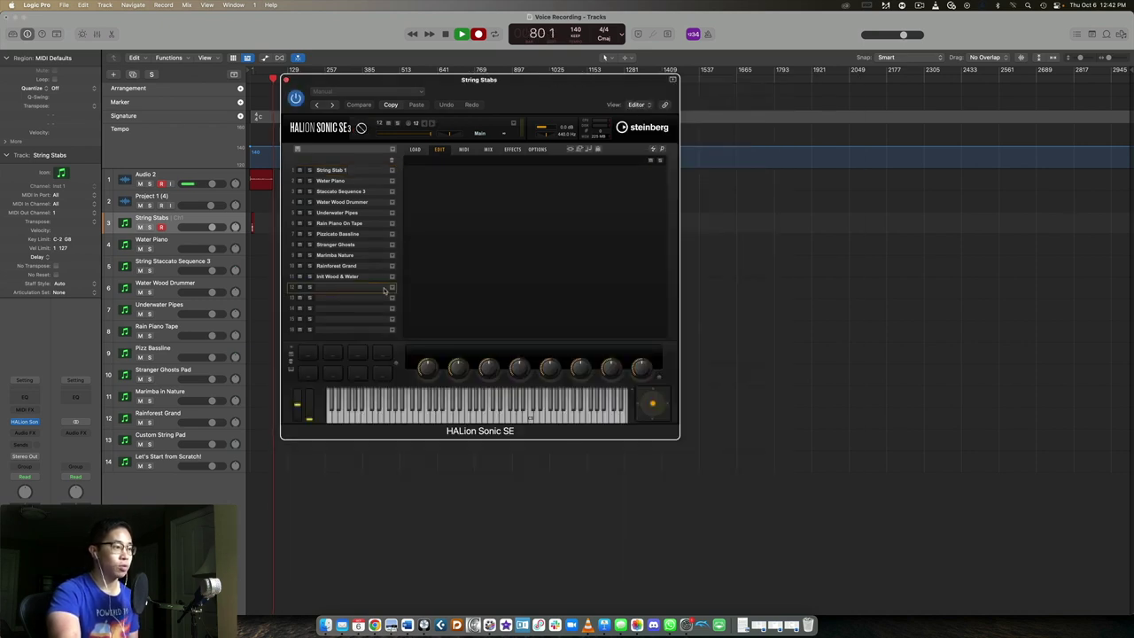
pyautogui.click(392, 290)
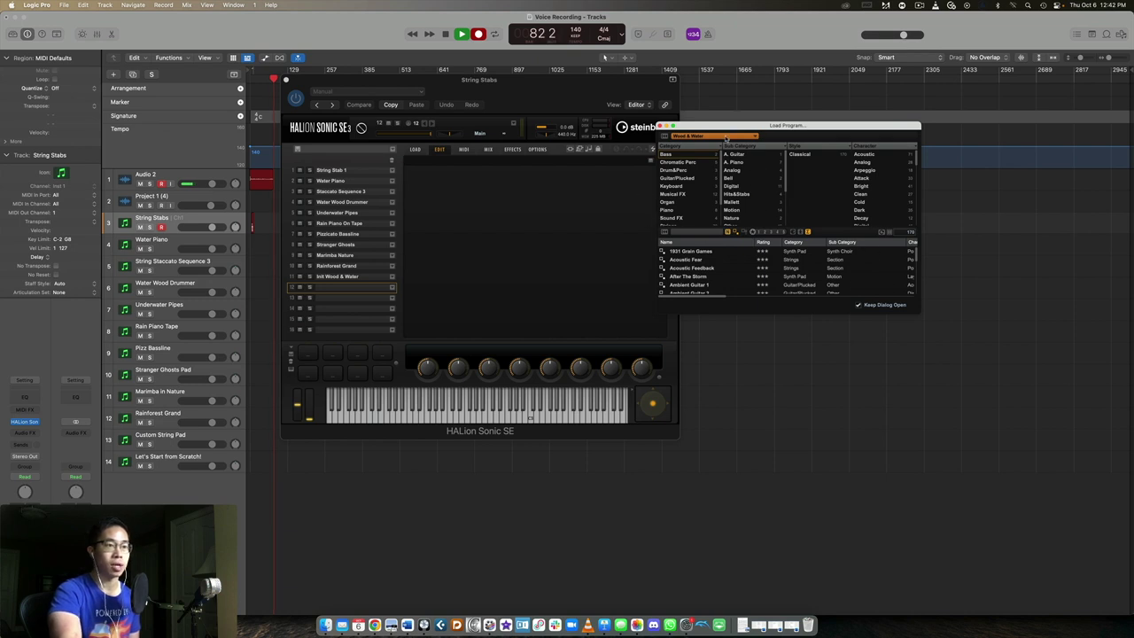
pyautogui.click(706, 137)
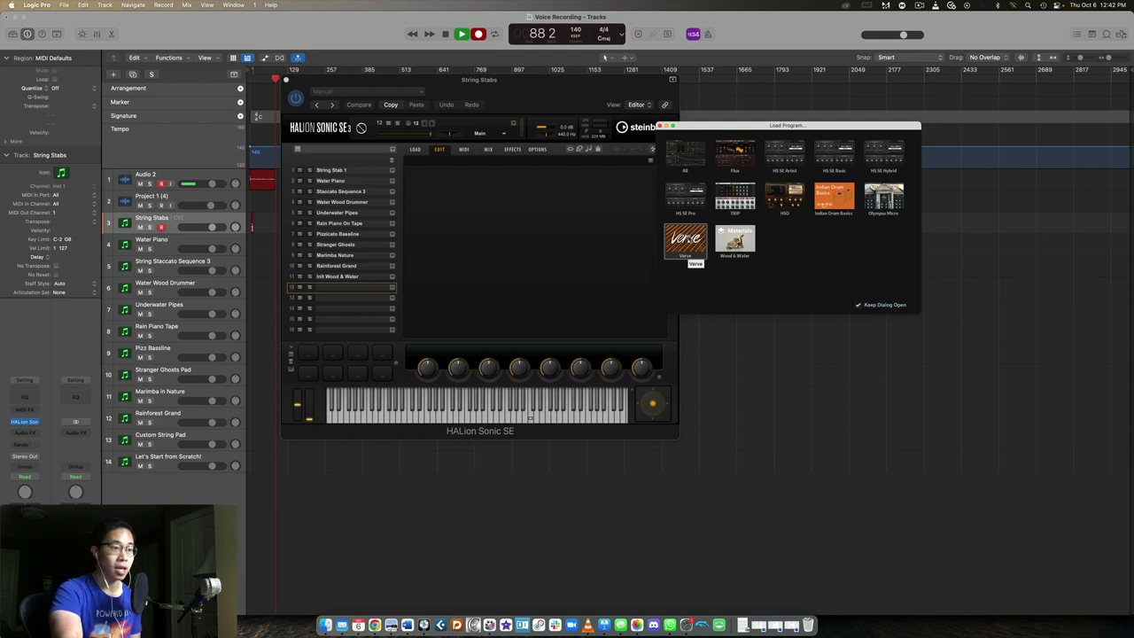
pyautogui.click(733, 240)
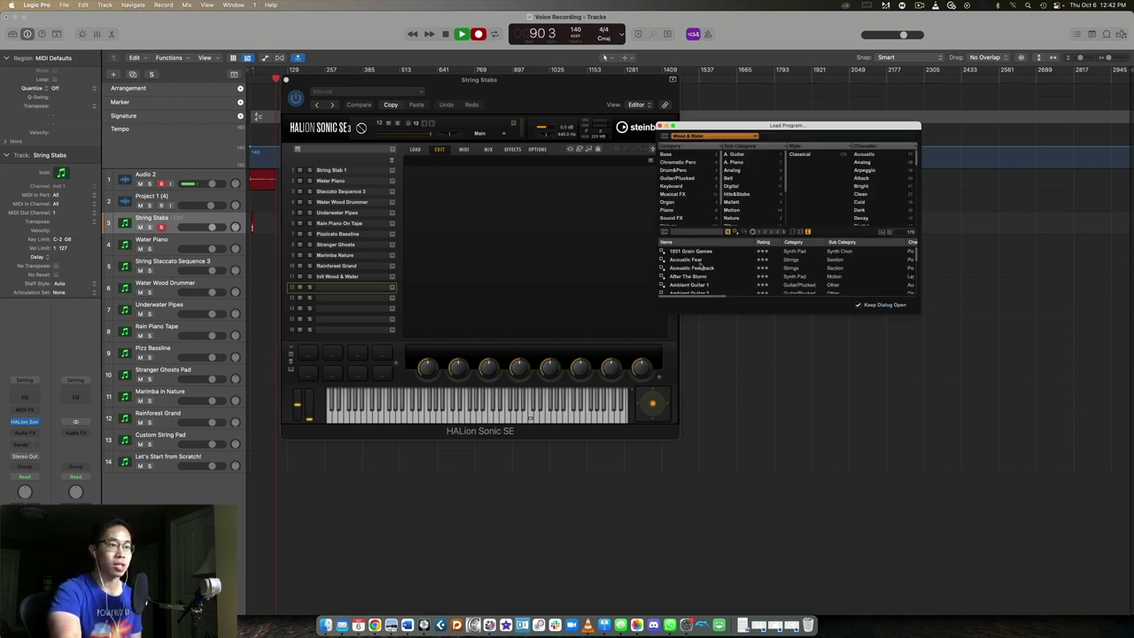
pyautogui.scroll(-15, 696, 262)
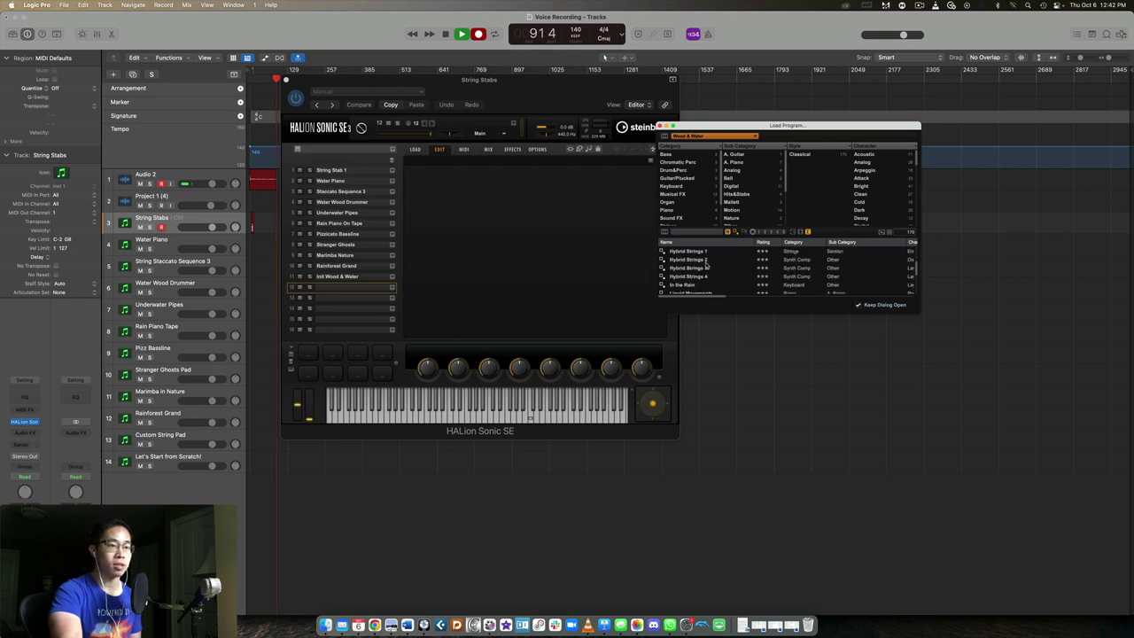
pyautogui.scroll(15, 706, 264)
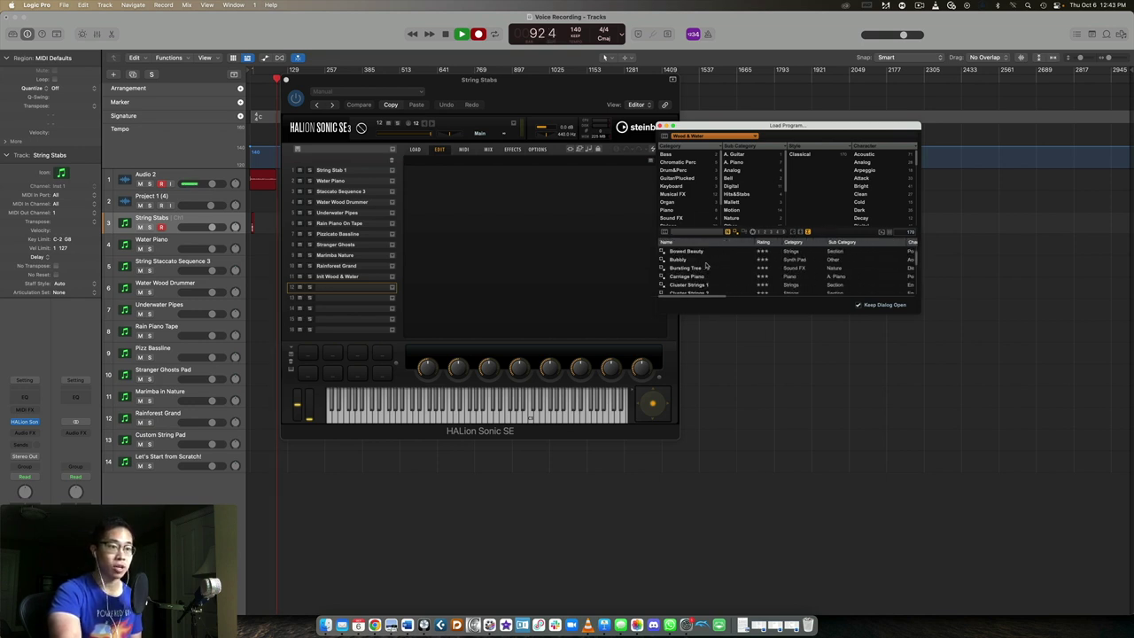
pyautogui.click(663, 126)
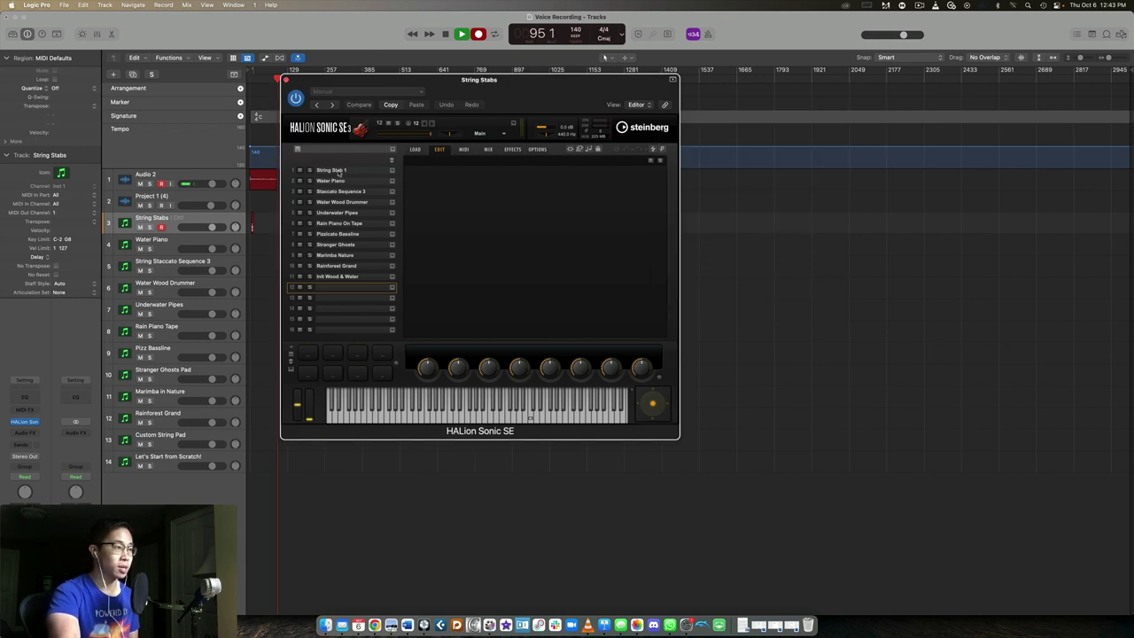
# - Show the String Stab 1 program and examine the settings of its first three material layers, including Strings Col Legno, closing the material editor
pyautogui.click(338, 170)
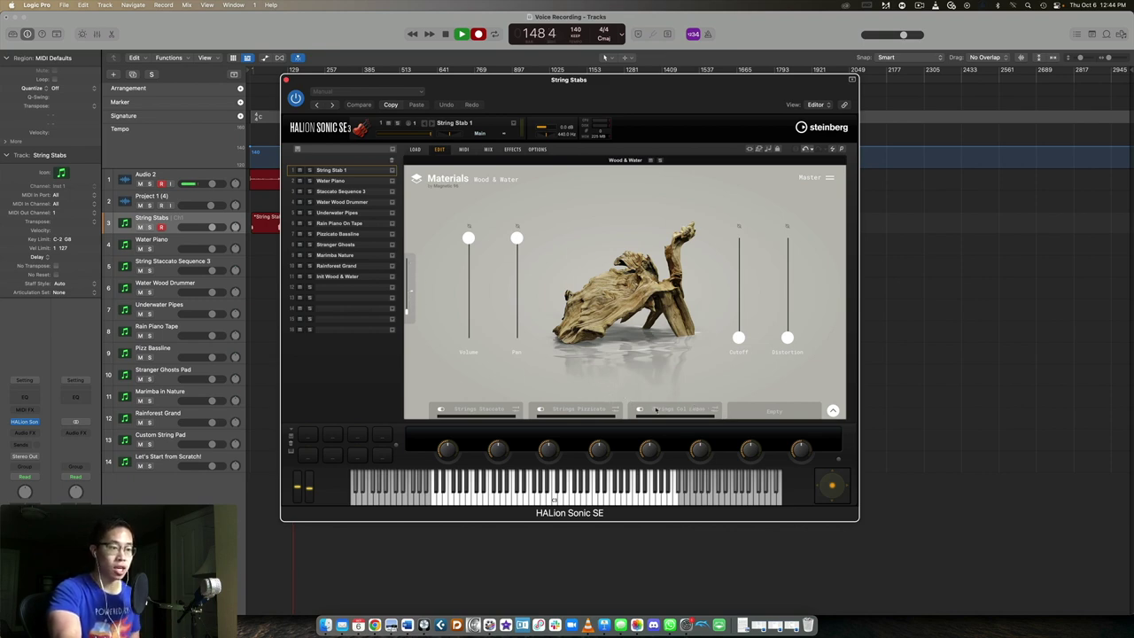
pyautogui.click(659, 408)
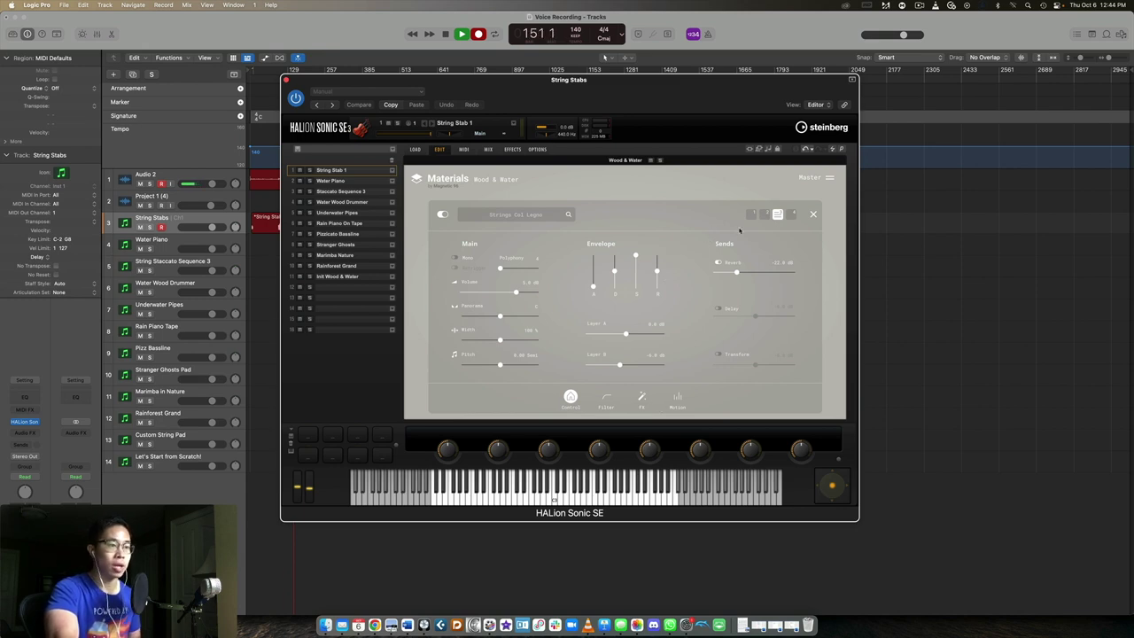
pyautogui.click(750, 214)
pyautogui.click(765, 214)
pyautogui.click(776, 214)
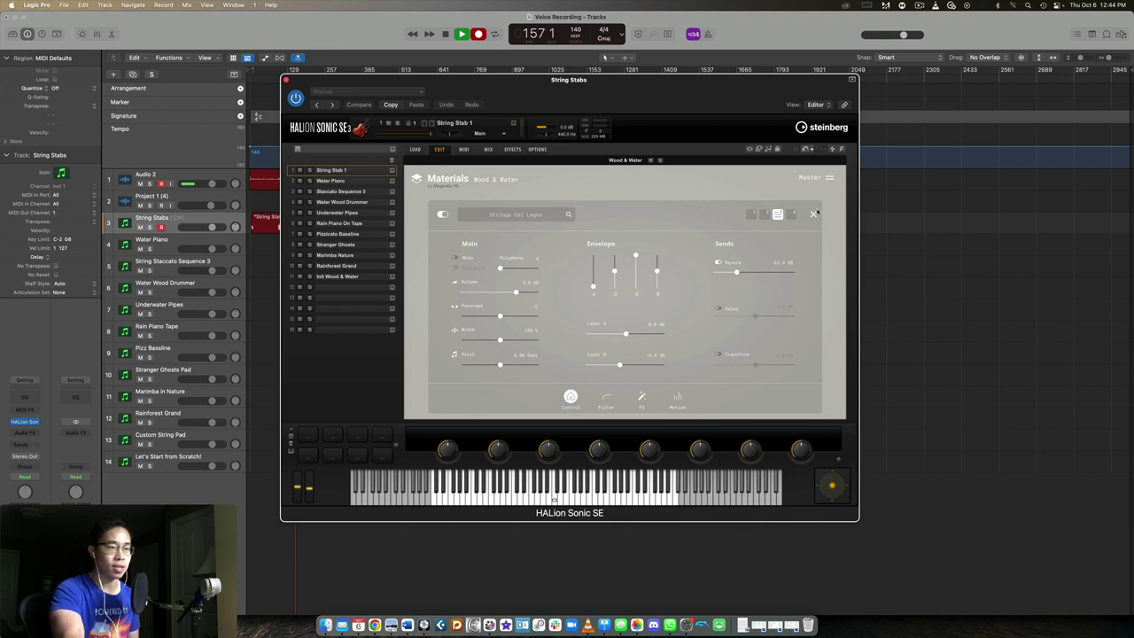
pyautogui.click(813, 213)
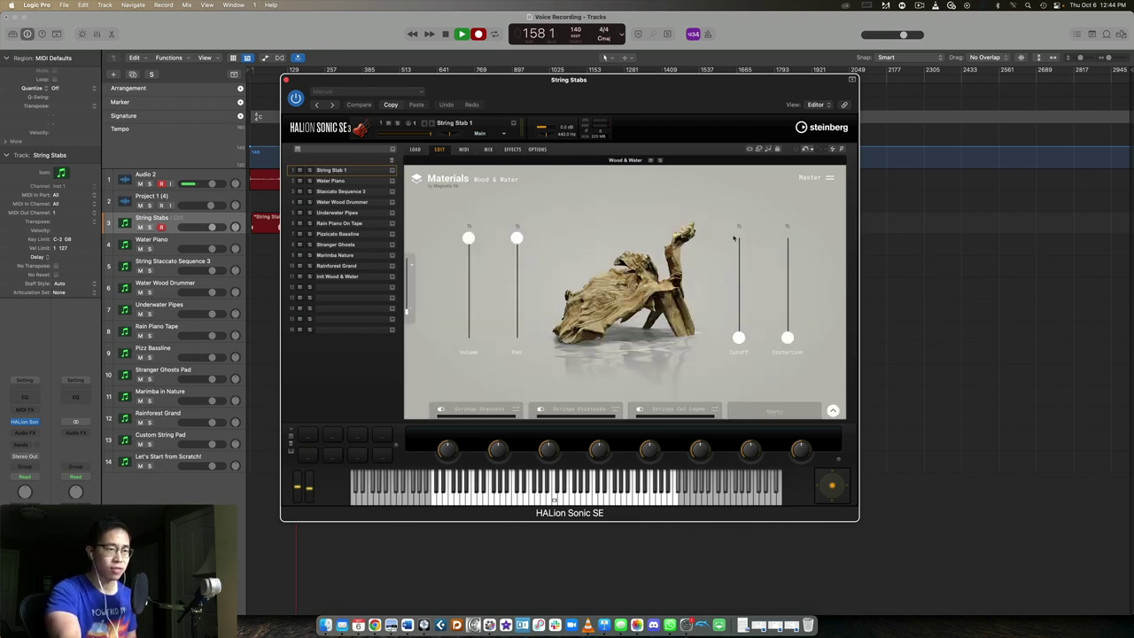
# - Select the Water Piano track with its matching HALion program, followed by the String Staccato Sequence 3 track with Staccato Sequence 3
pyautogui.click(160, 245)
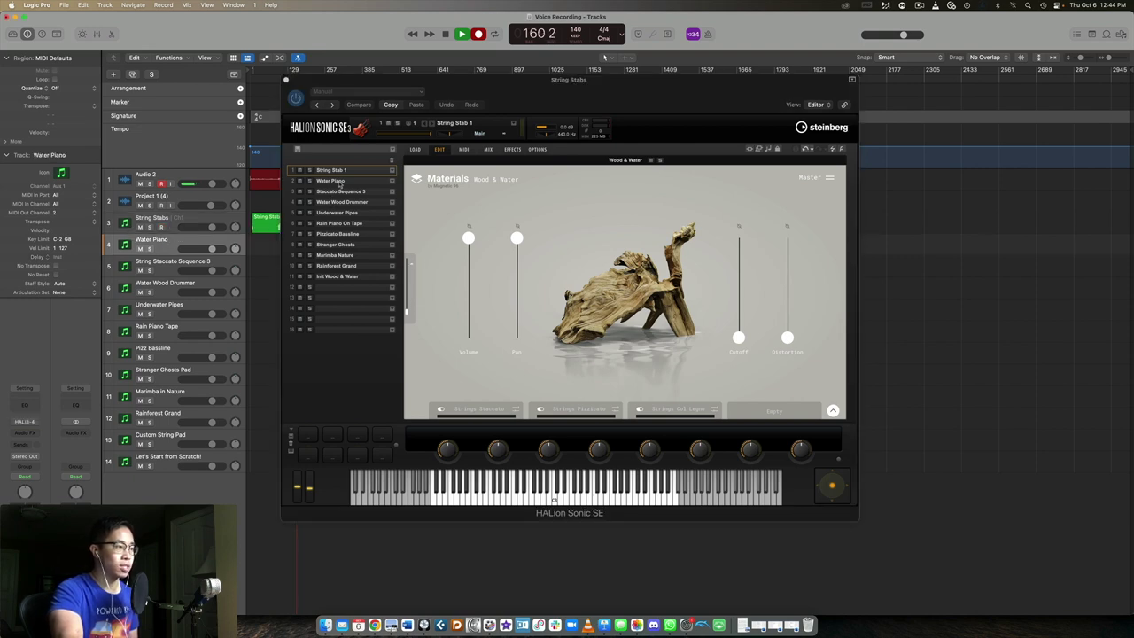
pyautogui.click(332, 180)
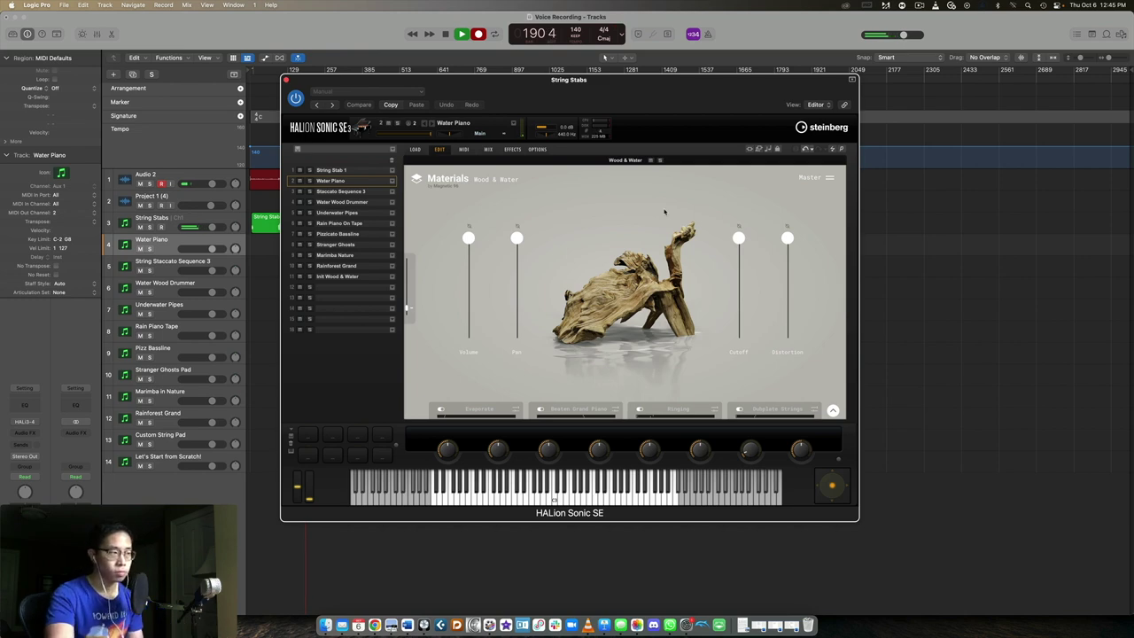
pyautogui.click(162, 263)
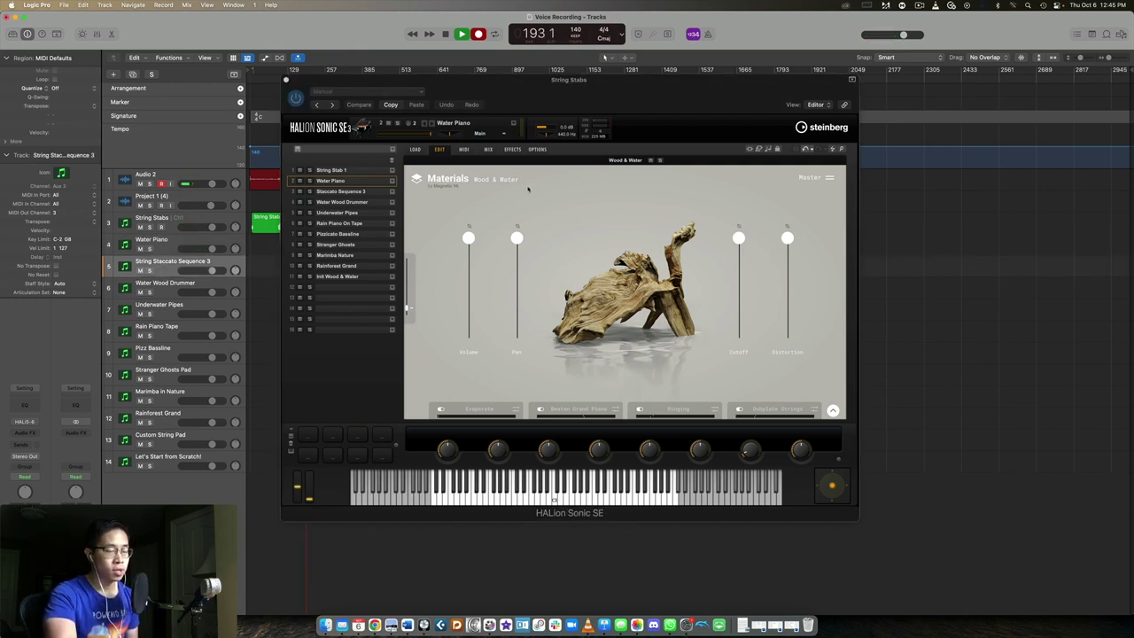
pyautogui.click(341, 192)
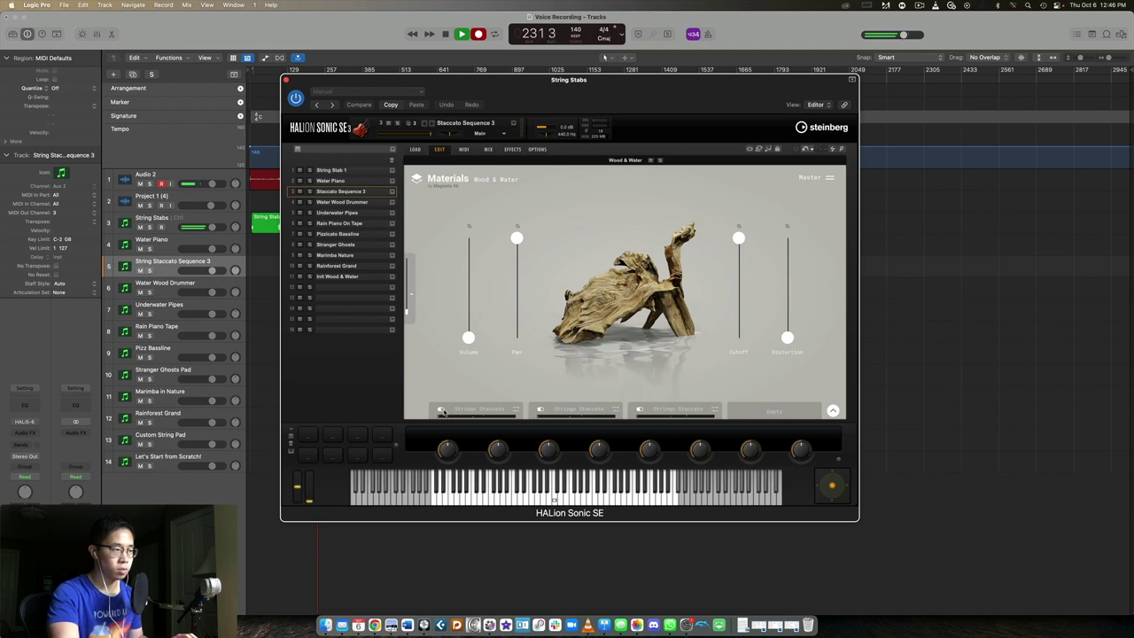
# - Examine the second Strings Staccato layer's control, filter, FX and motion settings, including the available effect types, and close the material editor
pyautogui.click(558, 410)
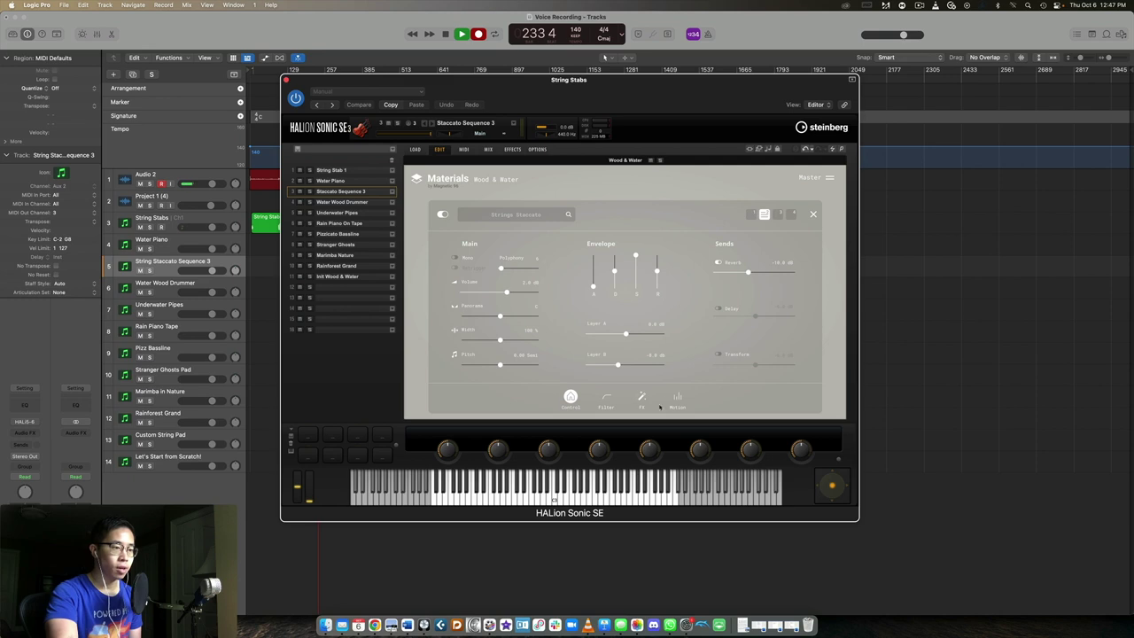
pyautogui.click(608, 404)
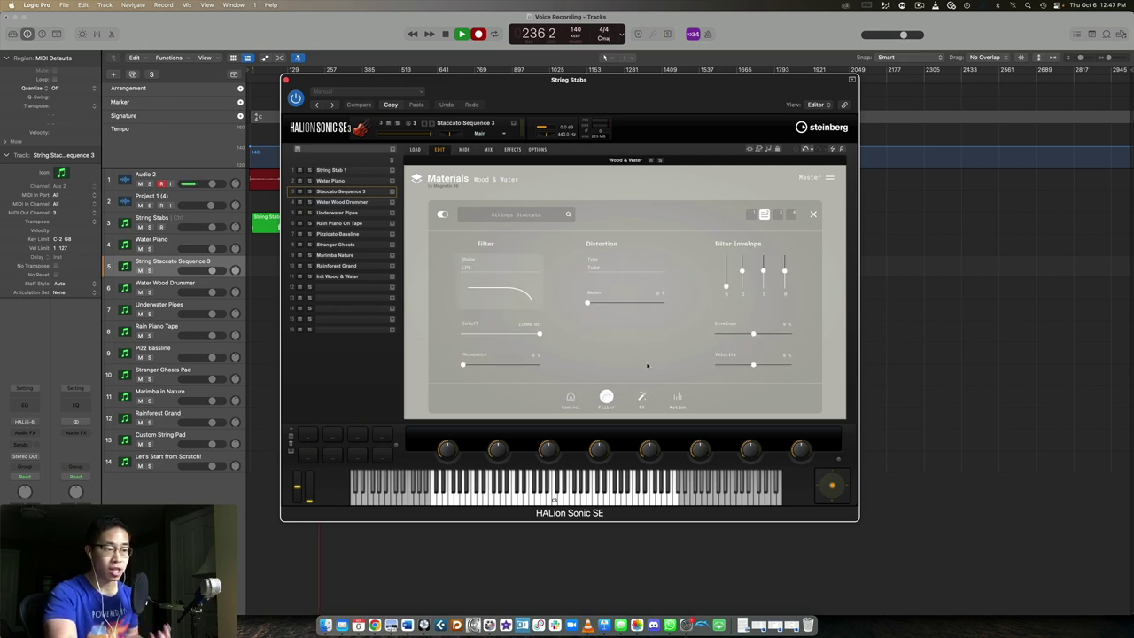
pyautogui.click(644, 398)
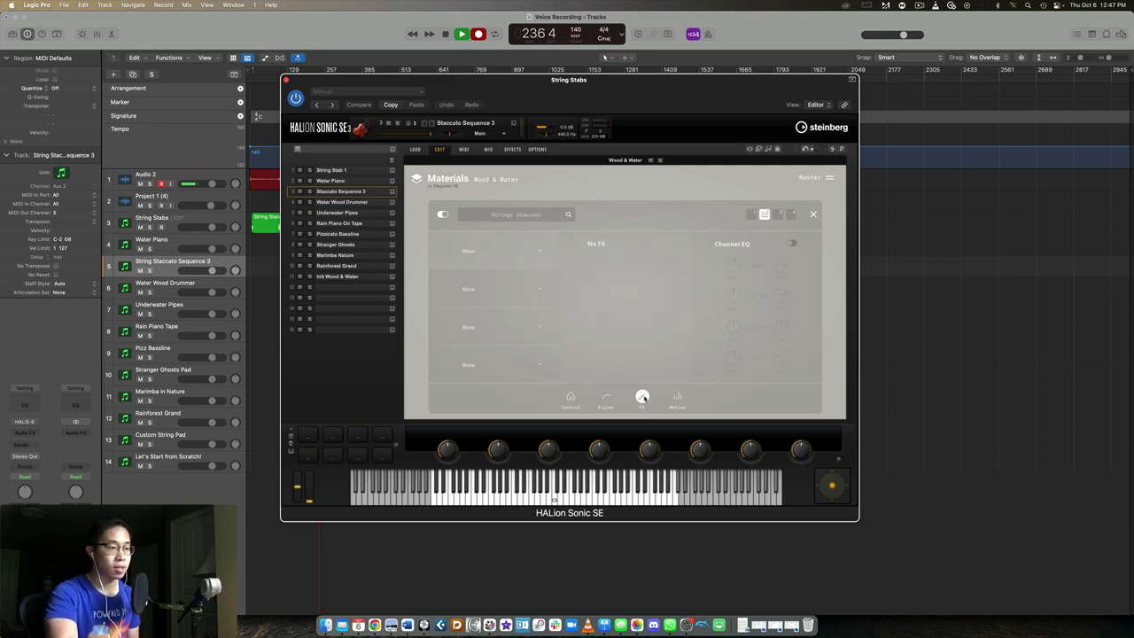
pyautogui.click(537, 252)
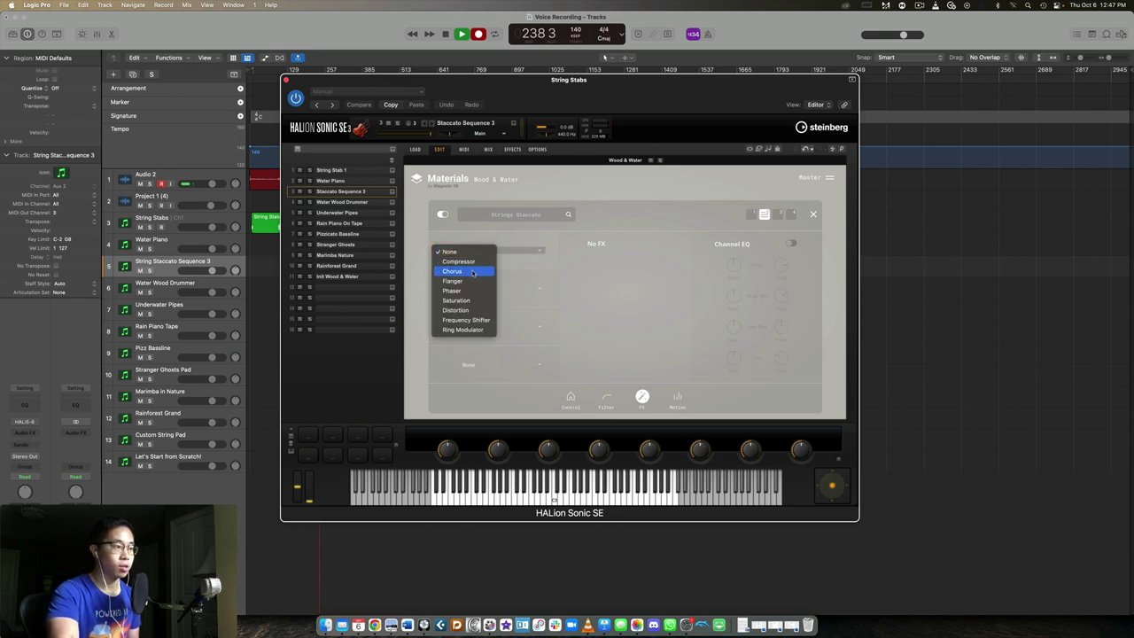
pyautogui.click(586, 297)
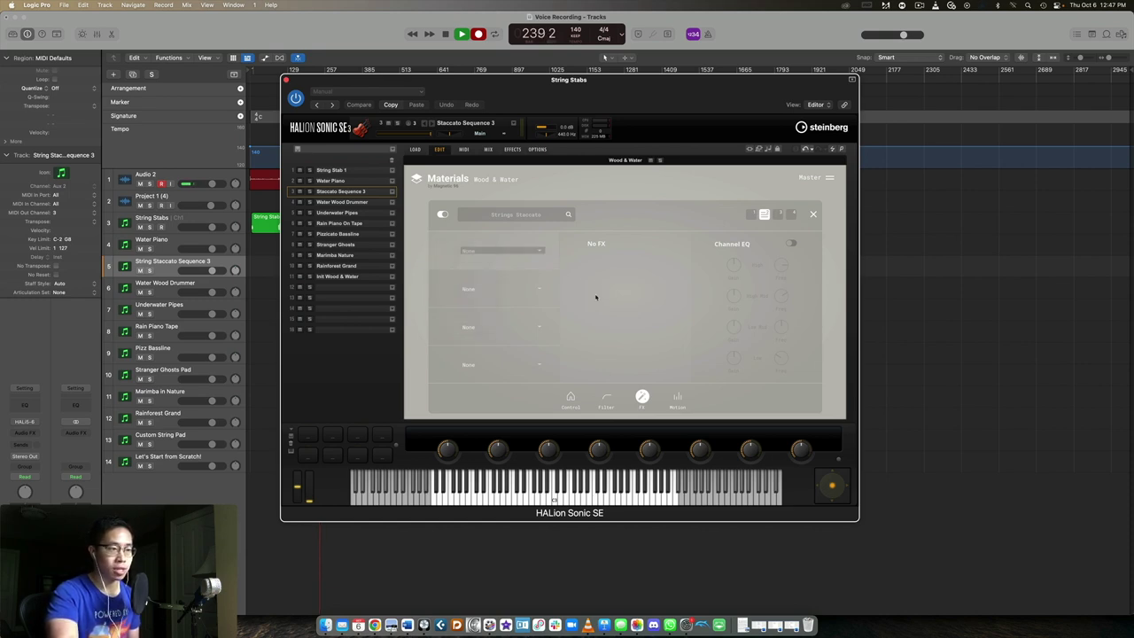
pyautogui.click(678, 397)
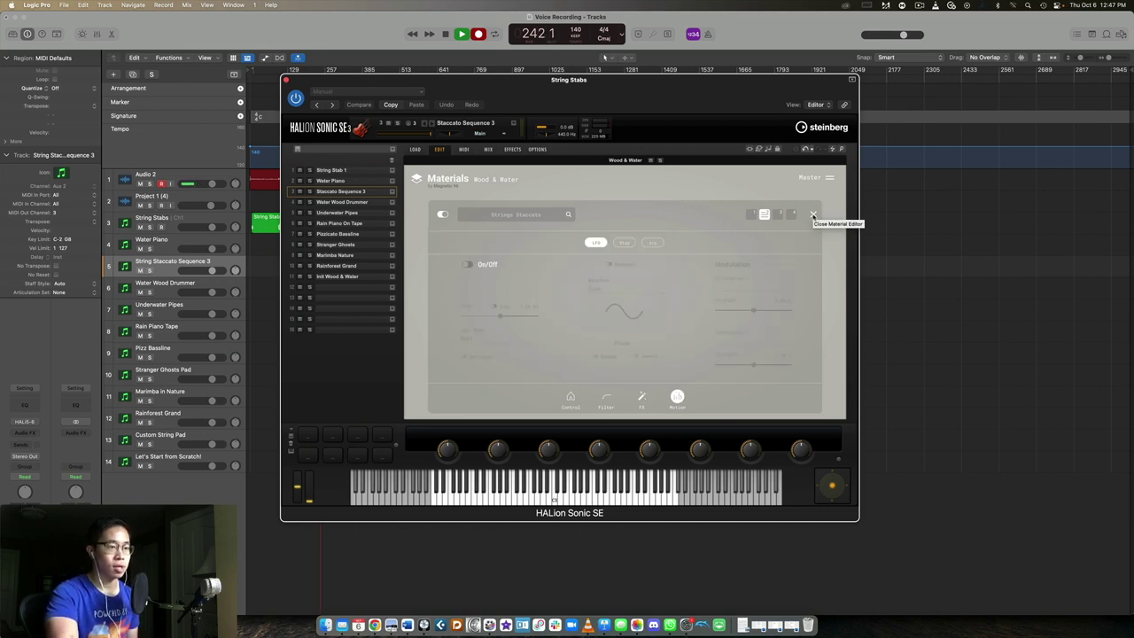
pyautogui.click(814, 215)
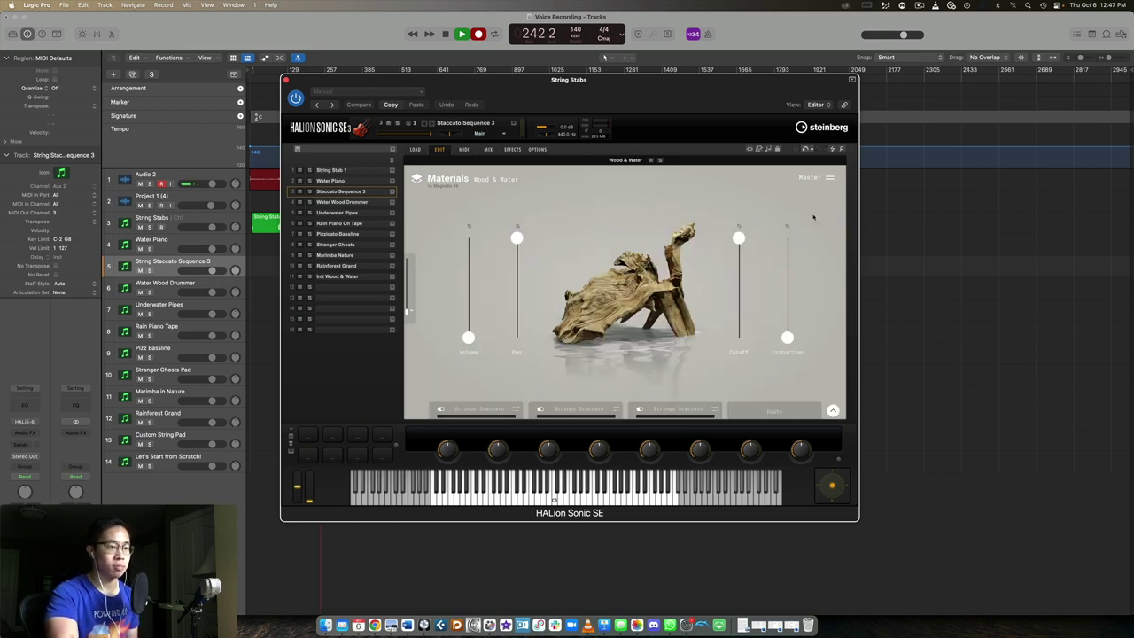
# - Select the Water Wood Drummer track and show the Water Wood Drummer program in HALion Sonic SE
pyautogui.click(179, 290)
pyautogui.click(342, 203)
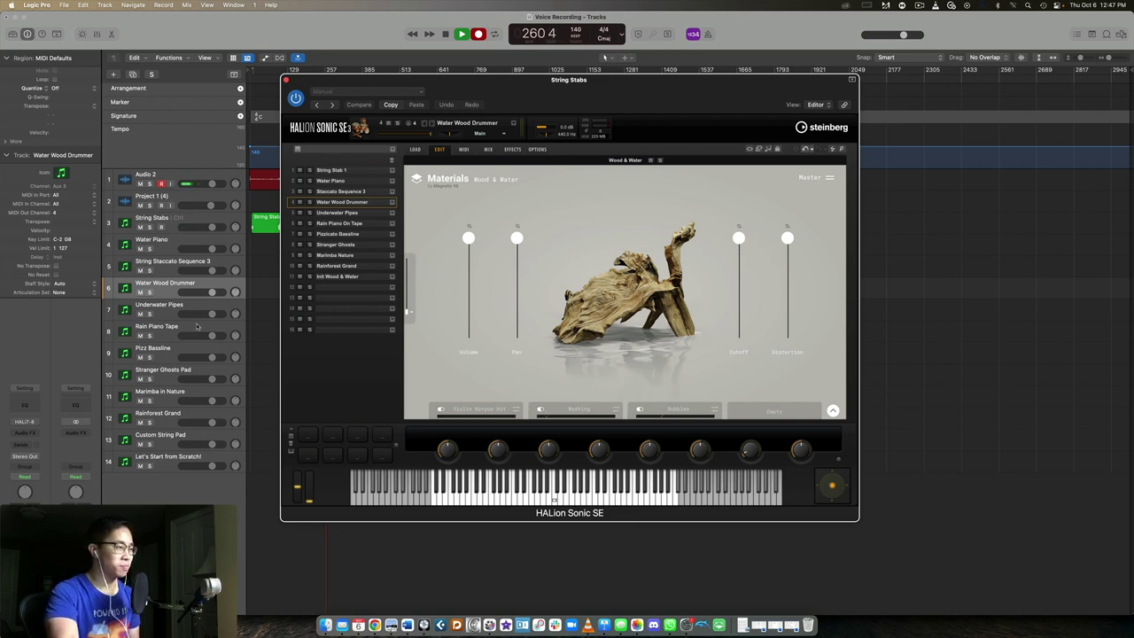
# - Select the Underwater Pipes track with its matching HALion program, followed by the Rain Piano Tape track with Rain Piano On Tape
pyautogui.click(190, 309)
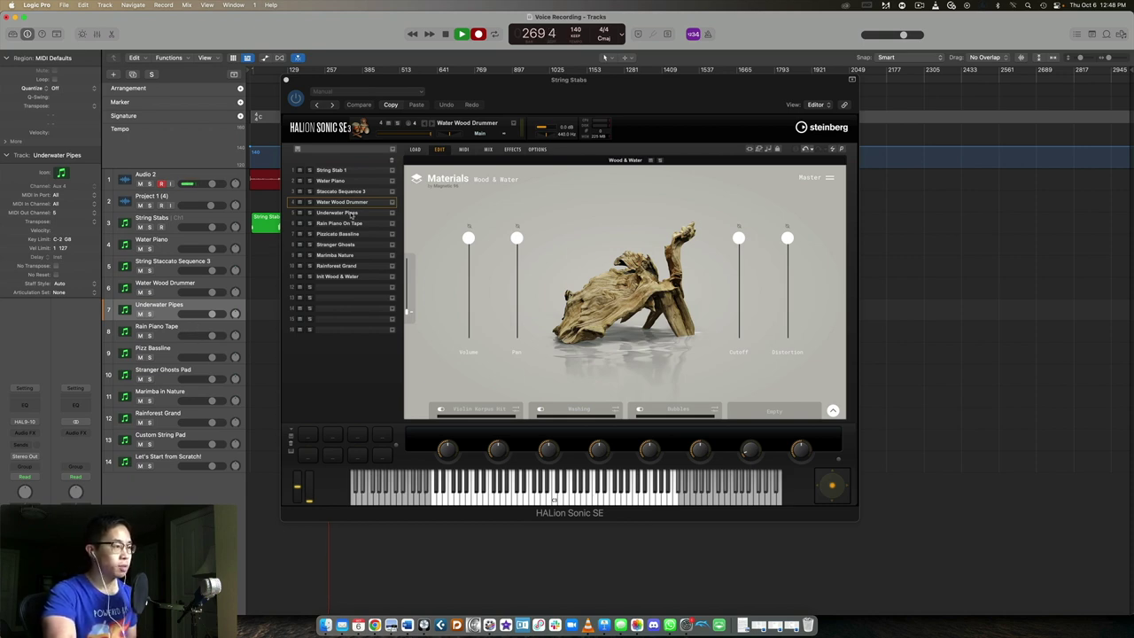
pyautogui.click(407, 218)
pyautogui.click(359, 213)
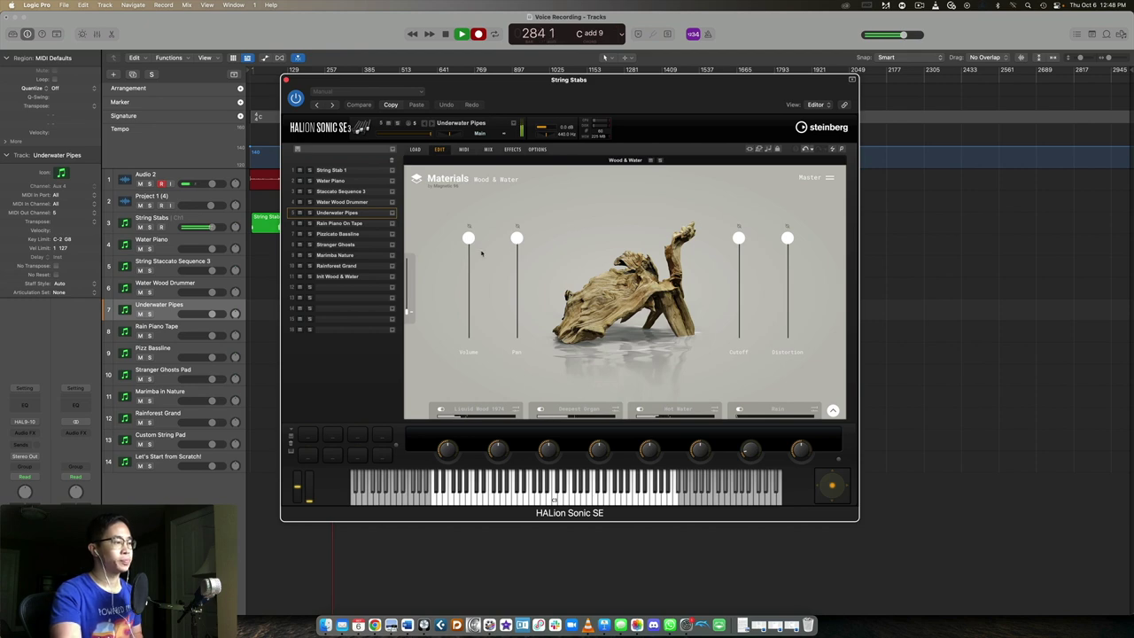
pyautogui.click(190, 329)
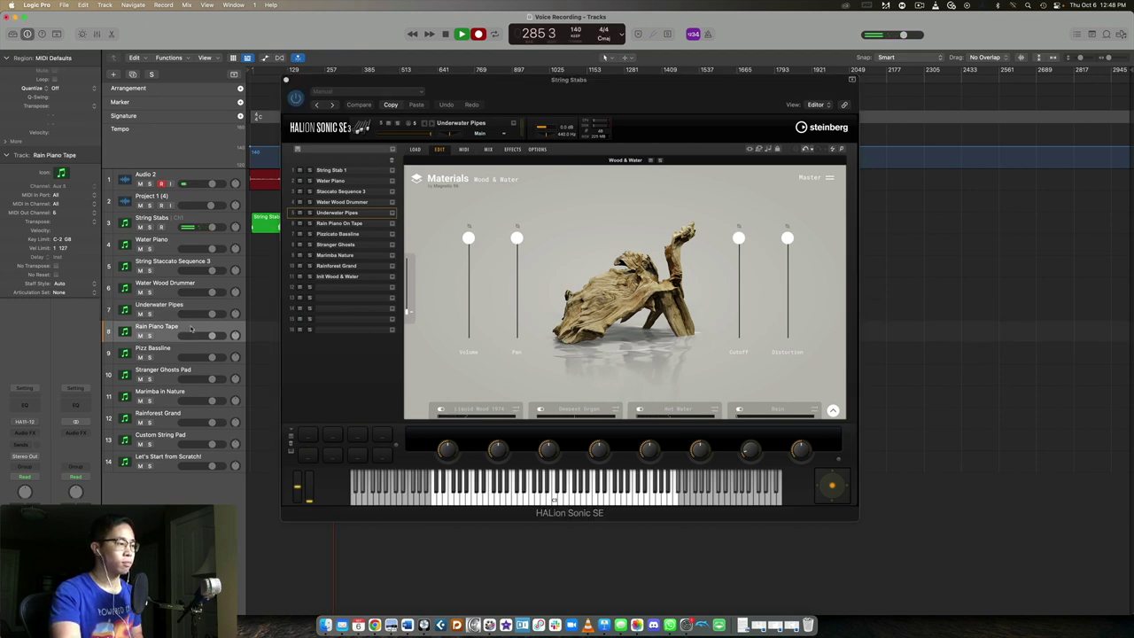
pyautogui.click(378, 228)
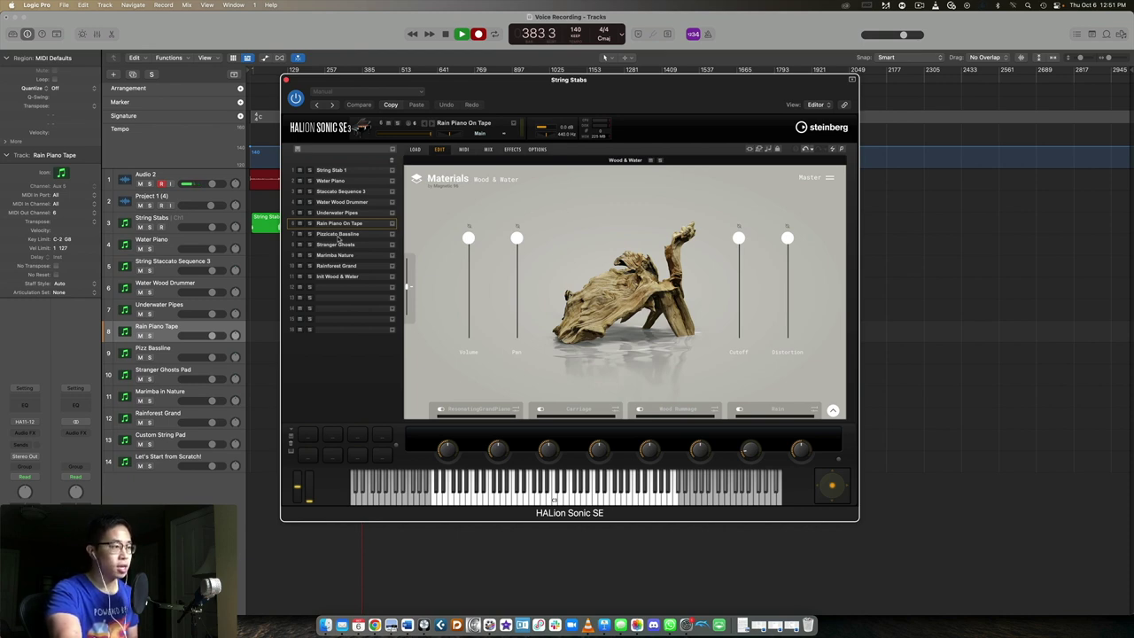
# - Select the Pizz Bassline track with the Pizzicato Bassline program, and look through the Wood & Water categories in its program loader
pyautogui.click(166, 352)
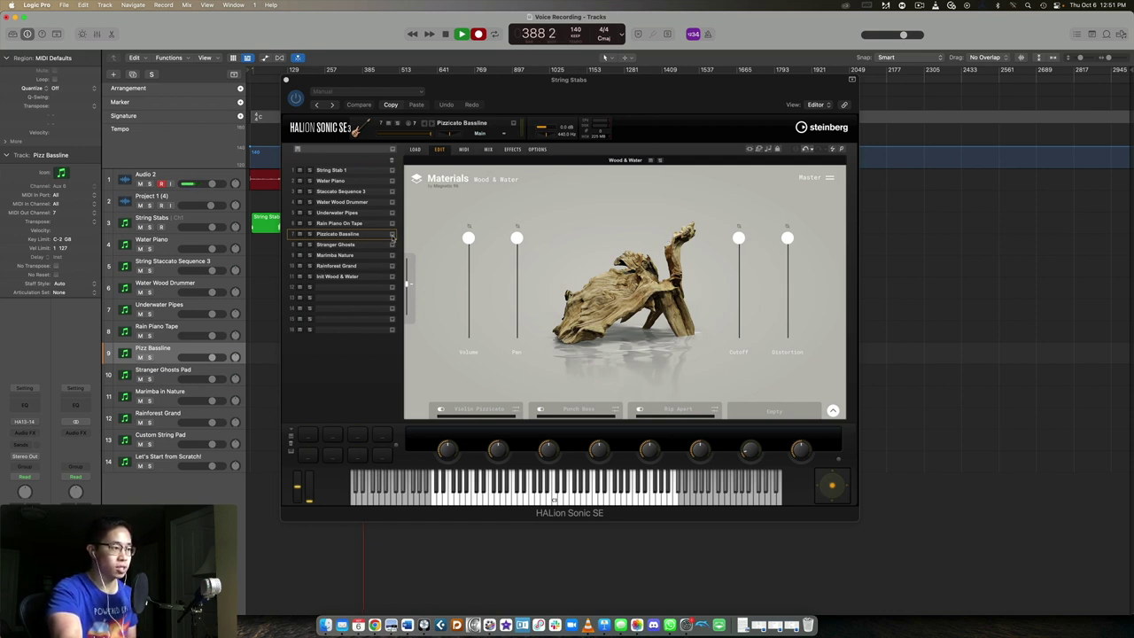
pyautogui.click(392, 233)
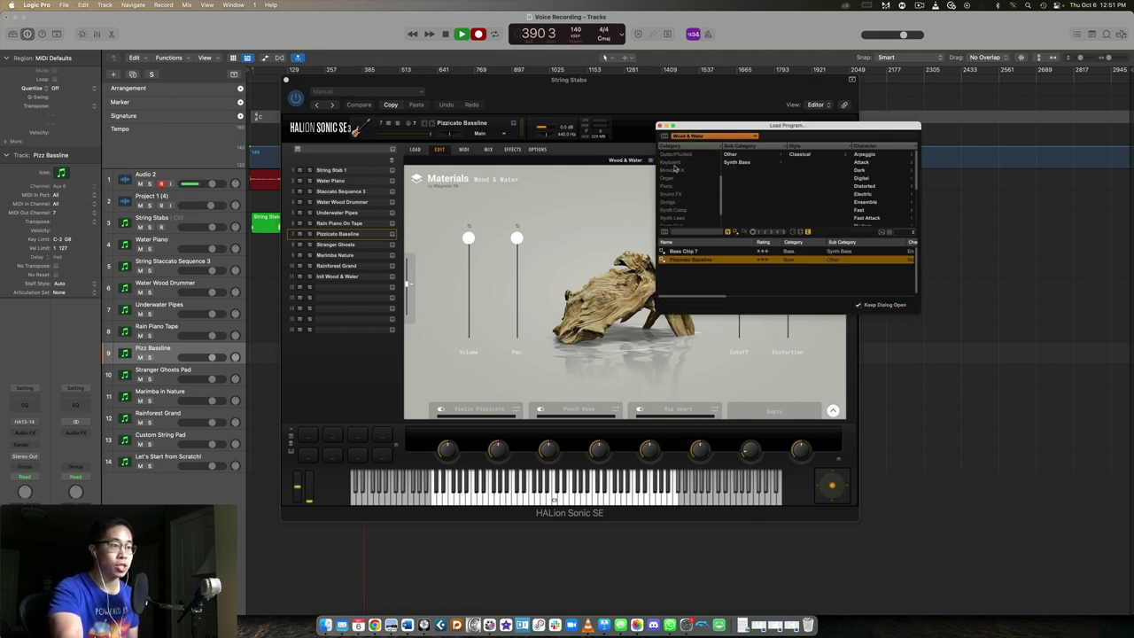
pyautogui.scroll(-5, 675, 181)
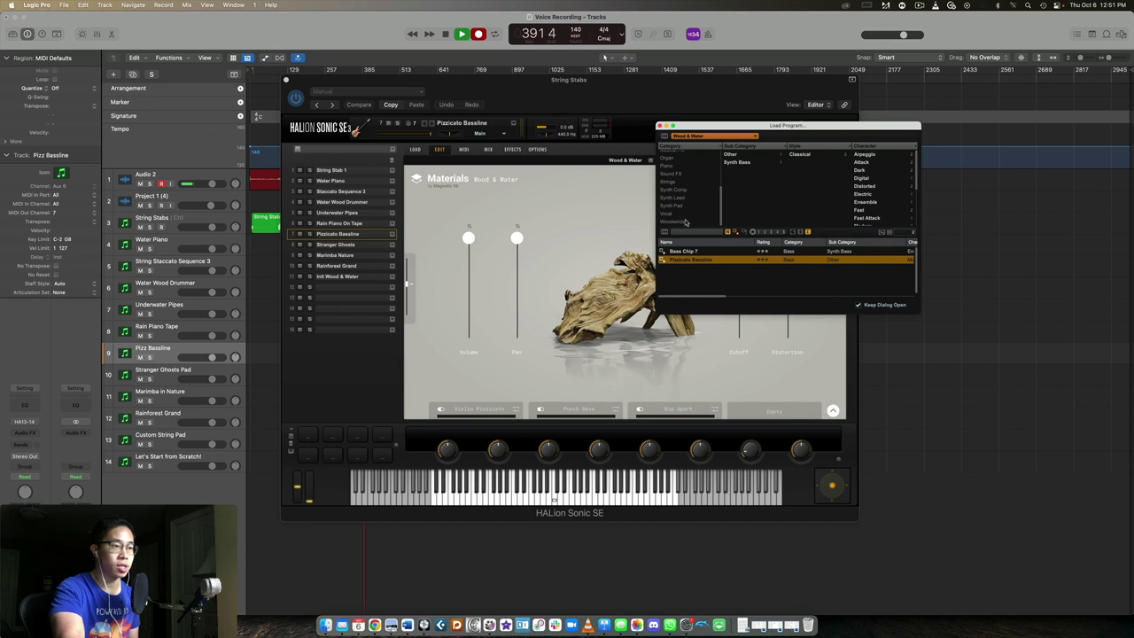
pyautogui.scroll(5, 688, 220)
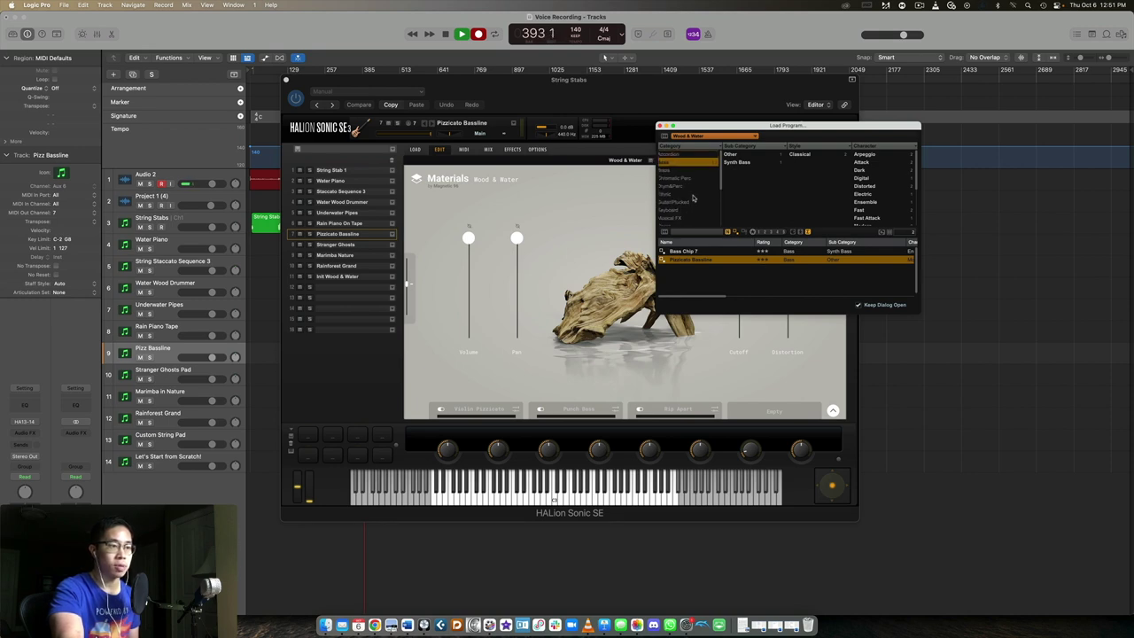
pyautogui.click(659, 125)
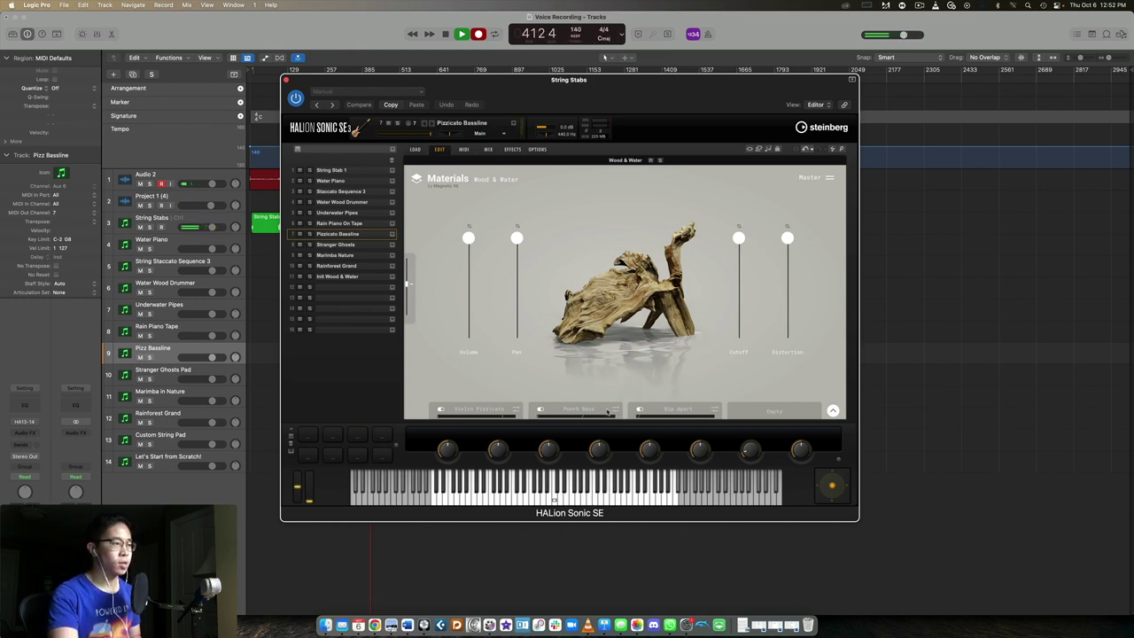
# - Show the Stranger Ghosts program and select the matching Stranger Ghosts Pad track
pyautogui.click(381, 249)
pyautogui.press('Down')
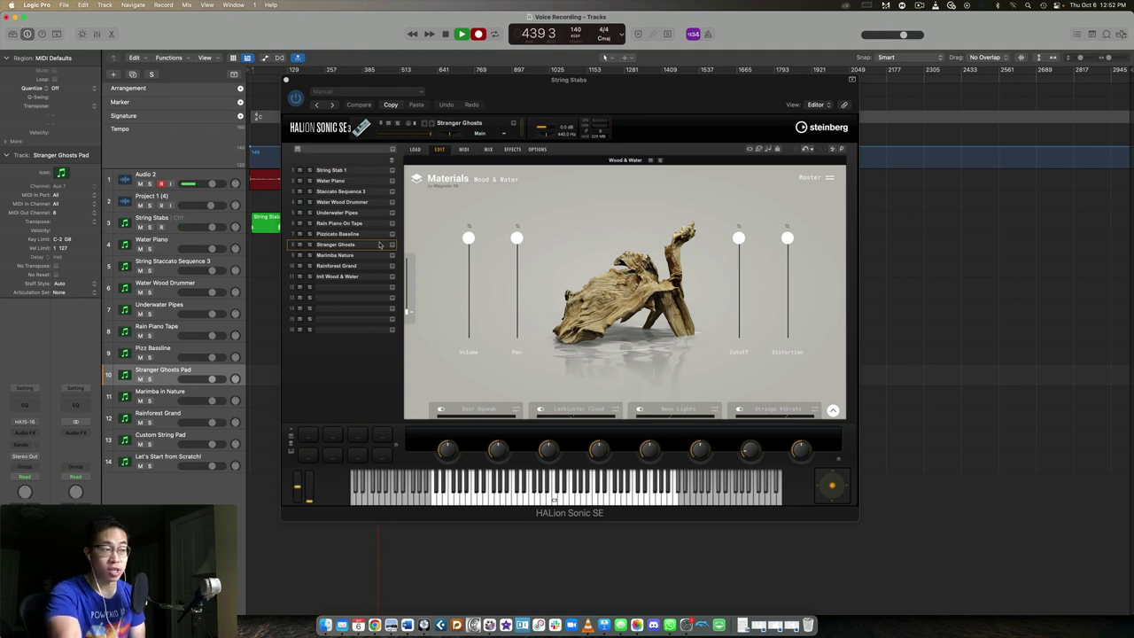
pyautogui.click(409, 284)
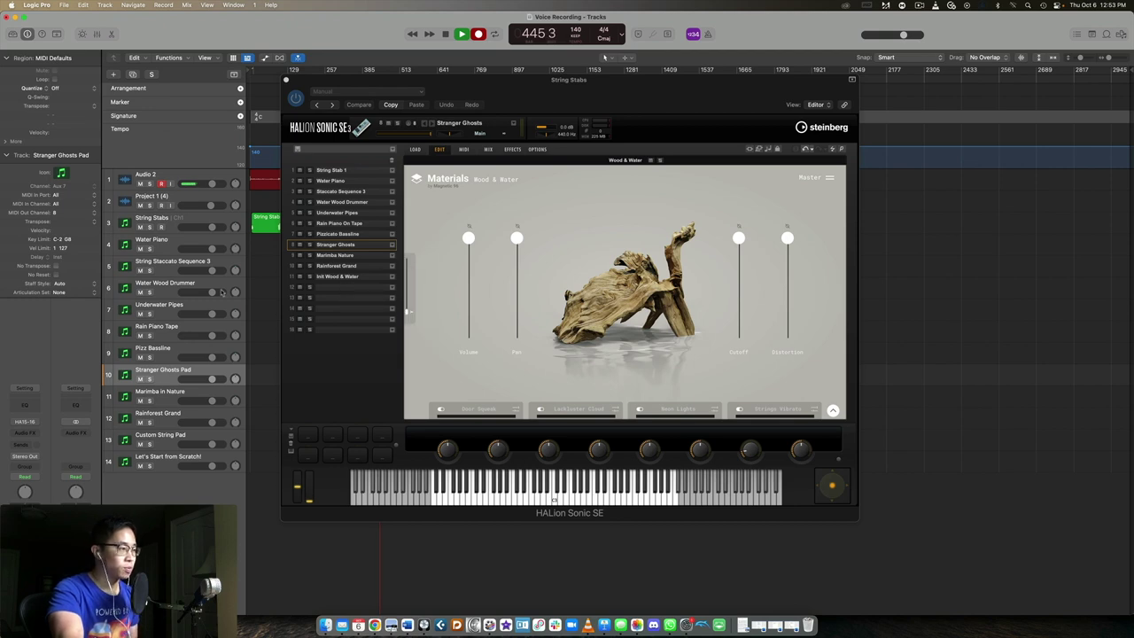
# - Select the Marimba in Nature track with the Marimba Nature program, and move on to the Rainforest Grand track
pyautogui.click(164, 396)
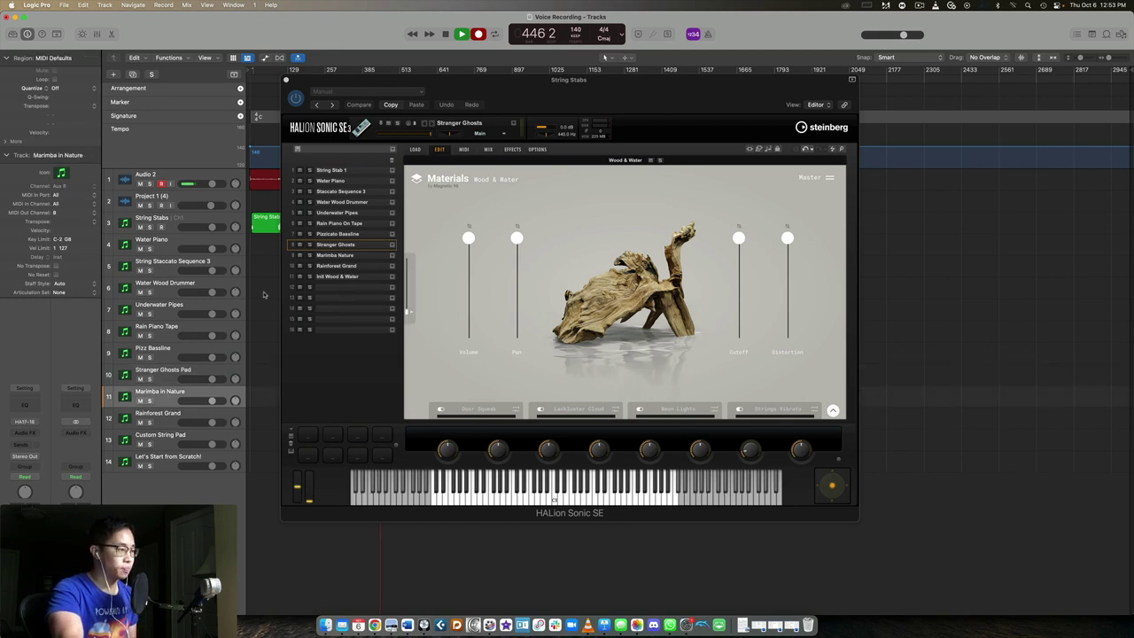
pyautogui.click(320, 256)
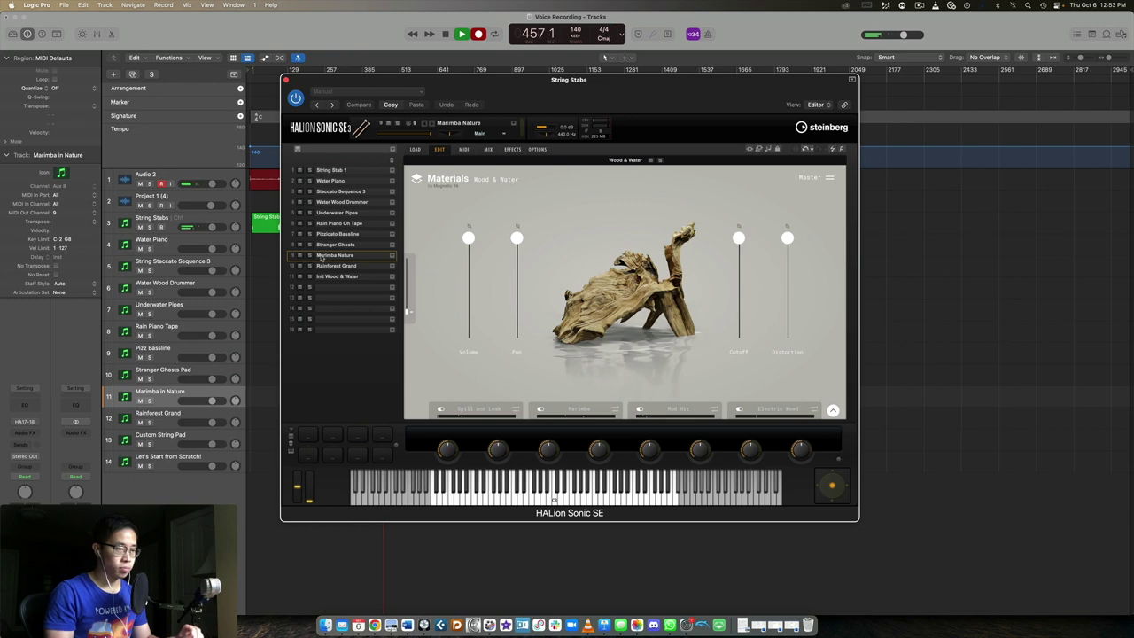
pyautogui.press('Down')
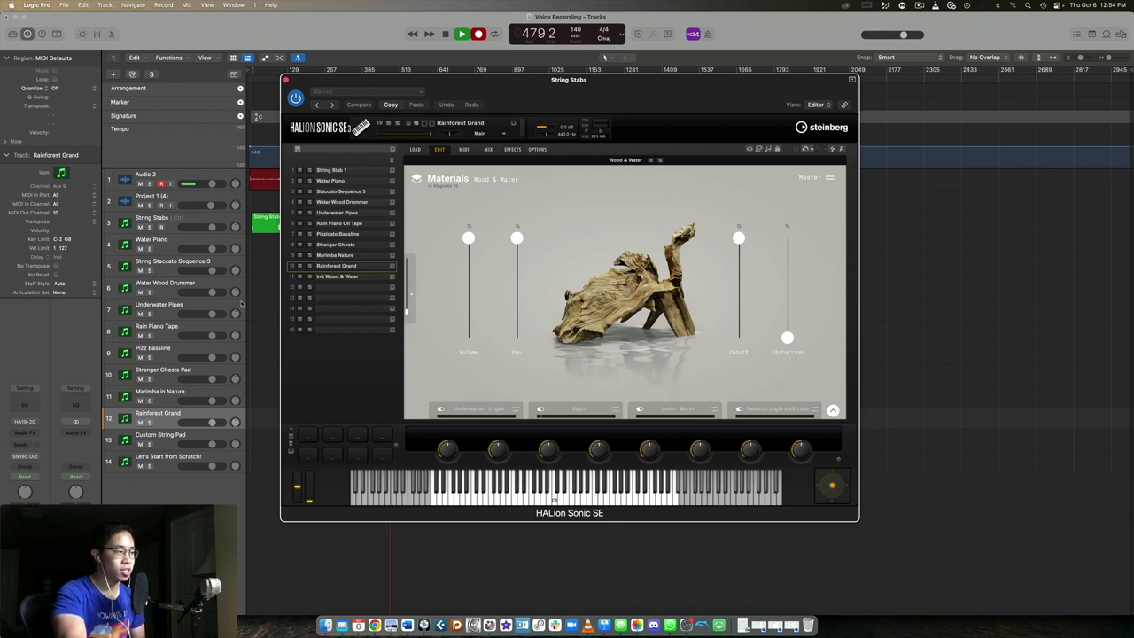
# - Select the Custom String Pad track, show the Init Wood & Water program in slot 11, and examine its four material layers
pyautogui.click(173, 435)
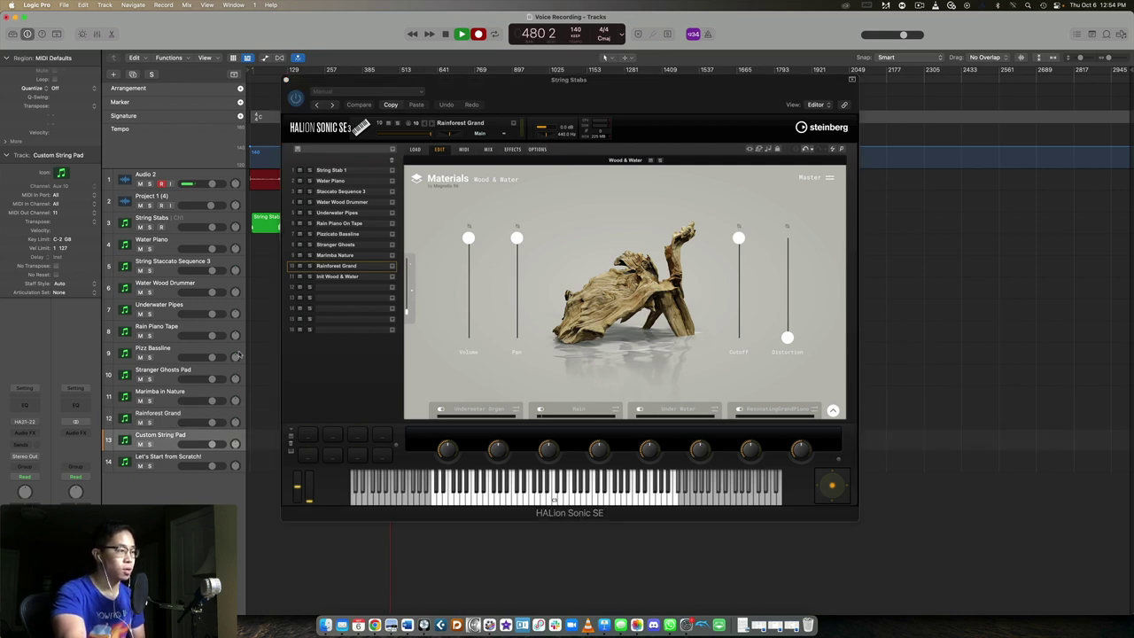
pyautogui.click(366, 277)
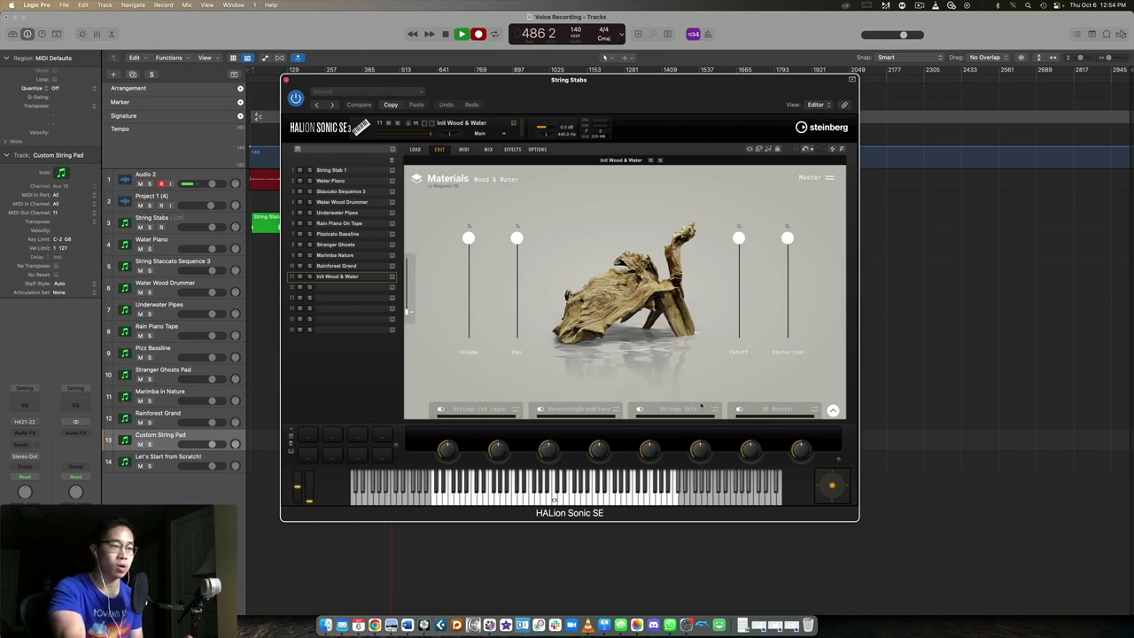
pyautogui.click(483, 411)
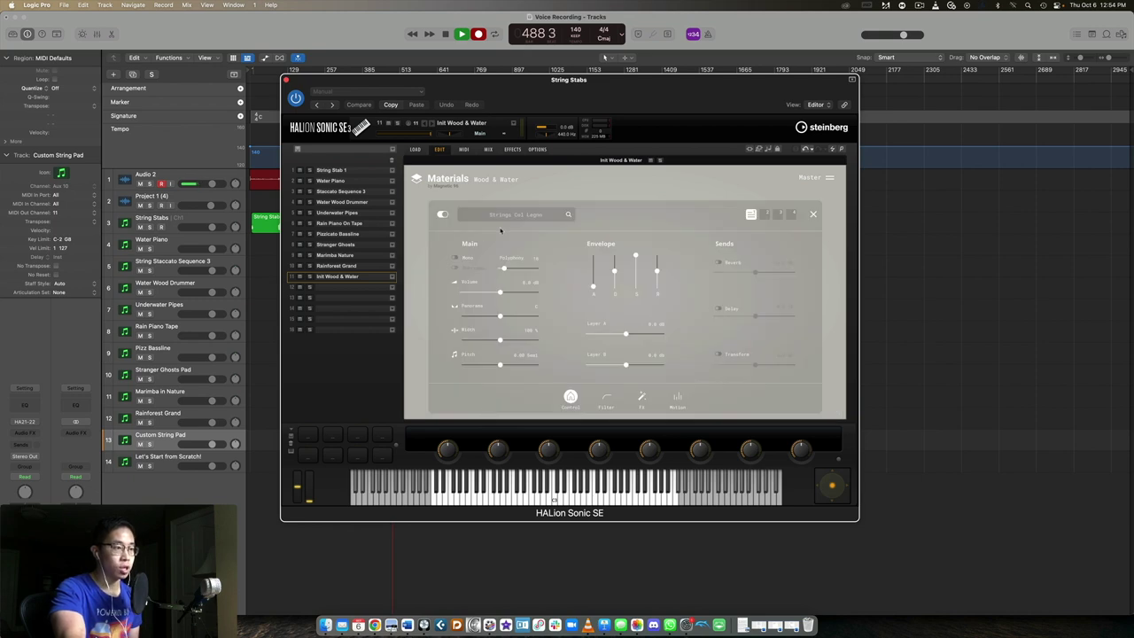
pyautogui.click(764, 213)
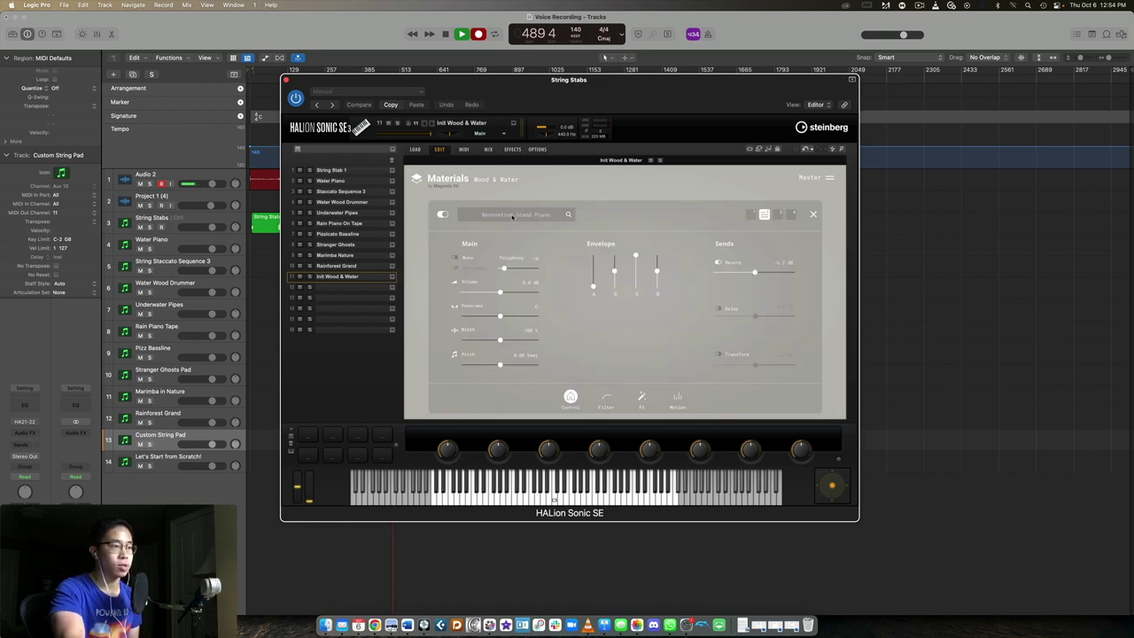
pyautogui.click(778, 214)
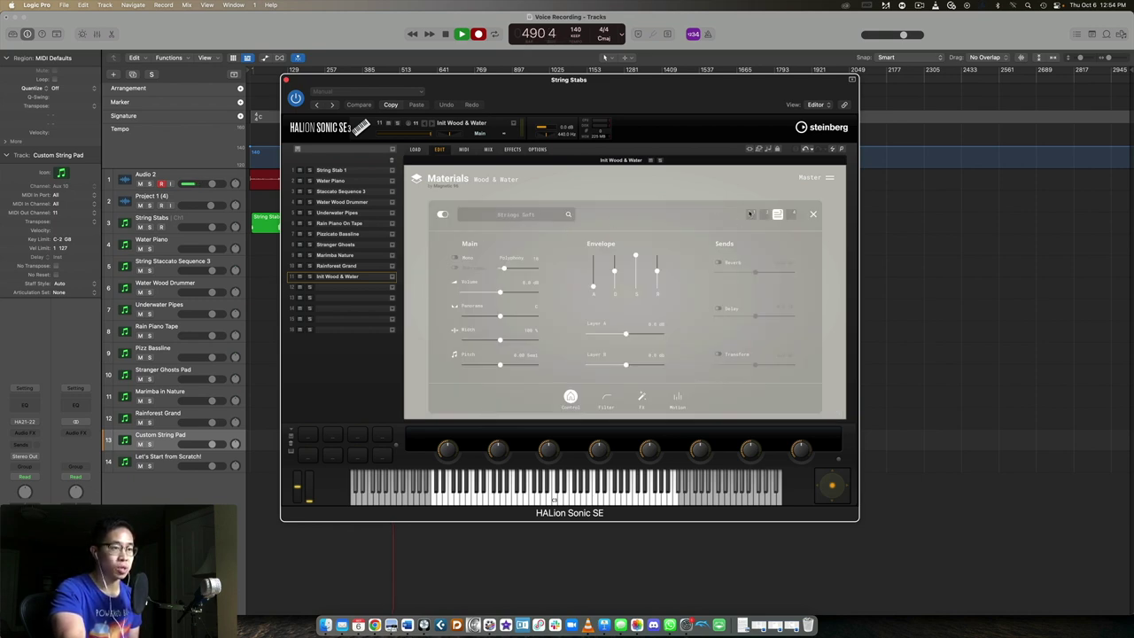
pyautogui.click(791, 215)
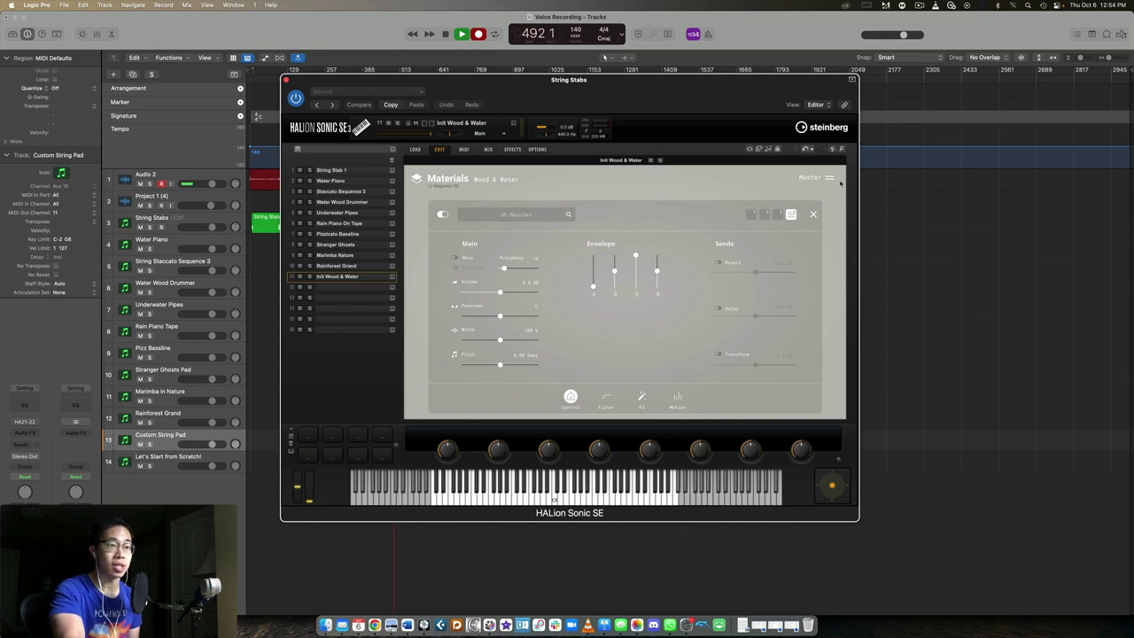
pyautogui.click(814, 215)
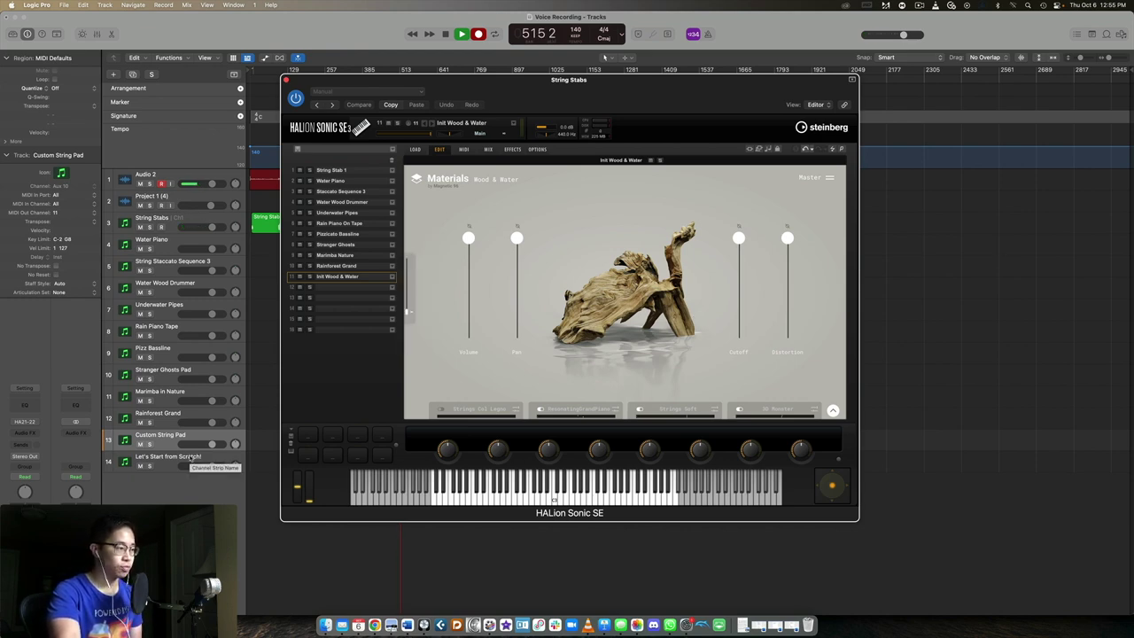
# - Select the Let's Start from Scratch! track and load the Init Wood & Water layer preset into the empty program slot 12
pyautogui.click(193, 457)
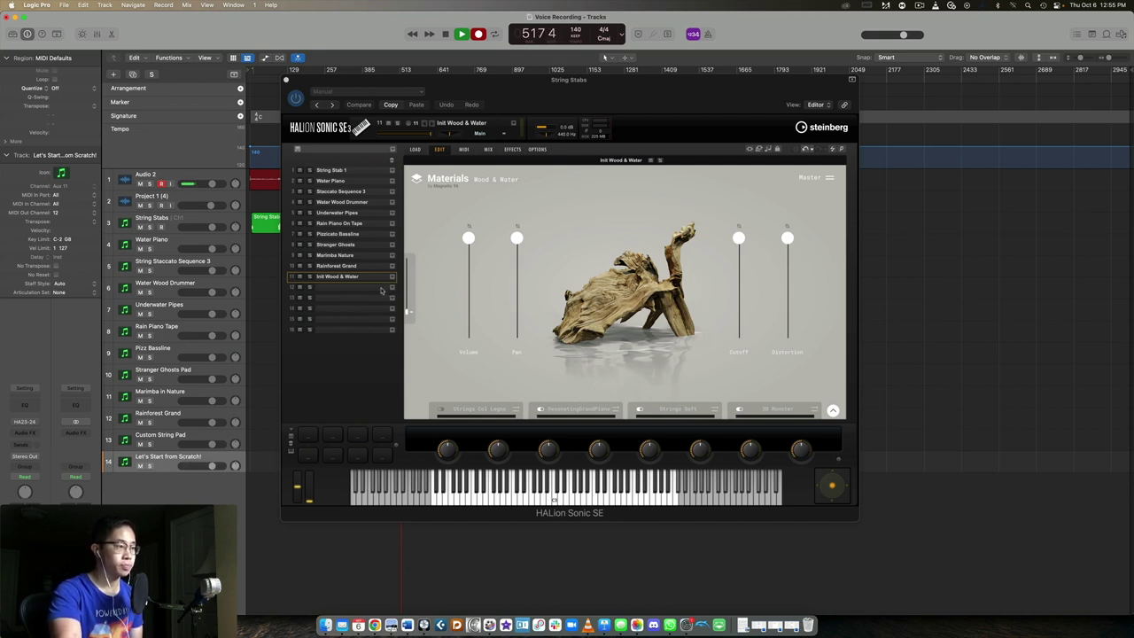
pyautogui.click(383, 290)
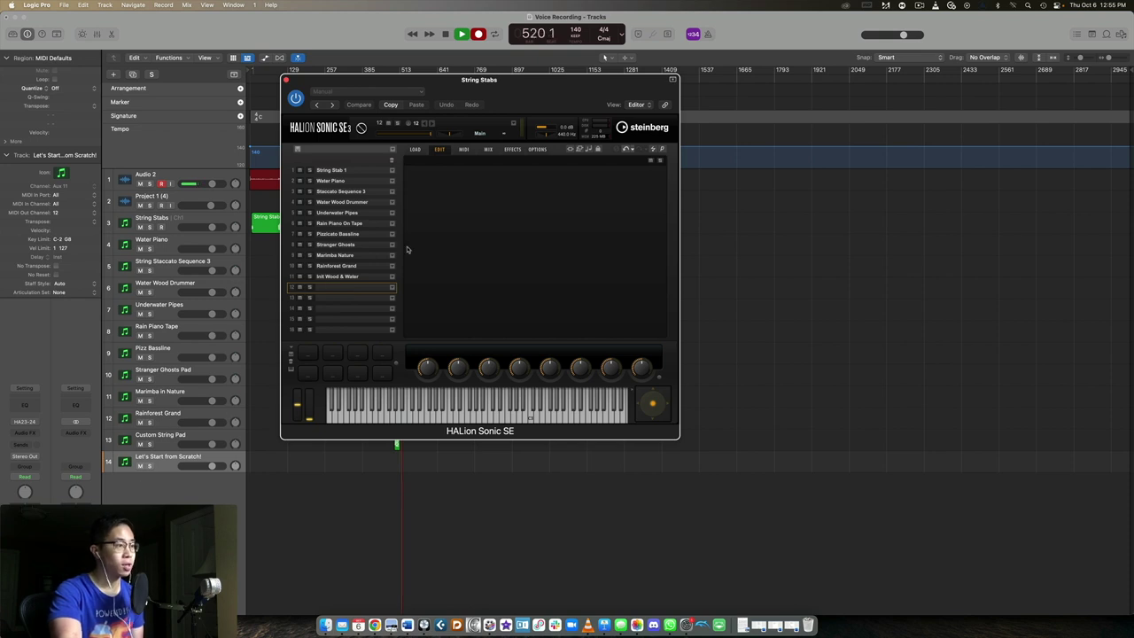
pyautogui.click(415, 148)
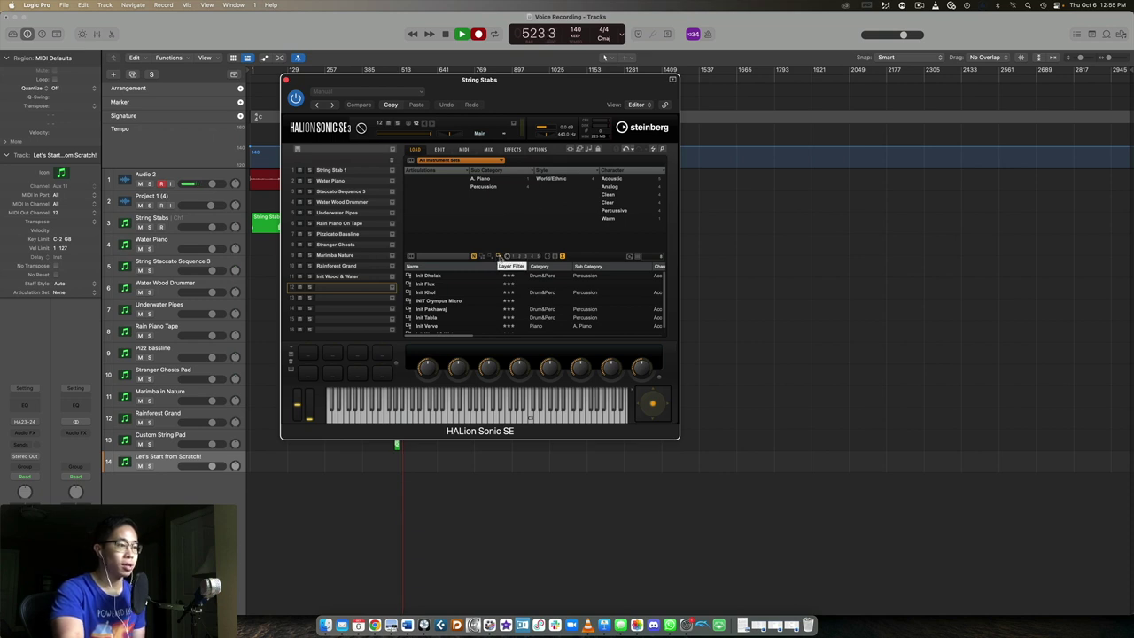
pyautogui.click(499, 257)
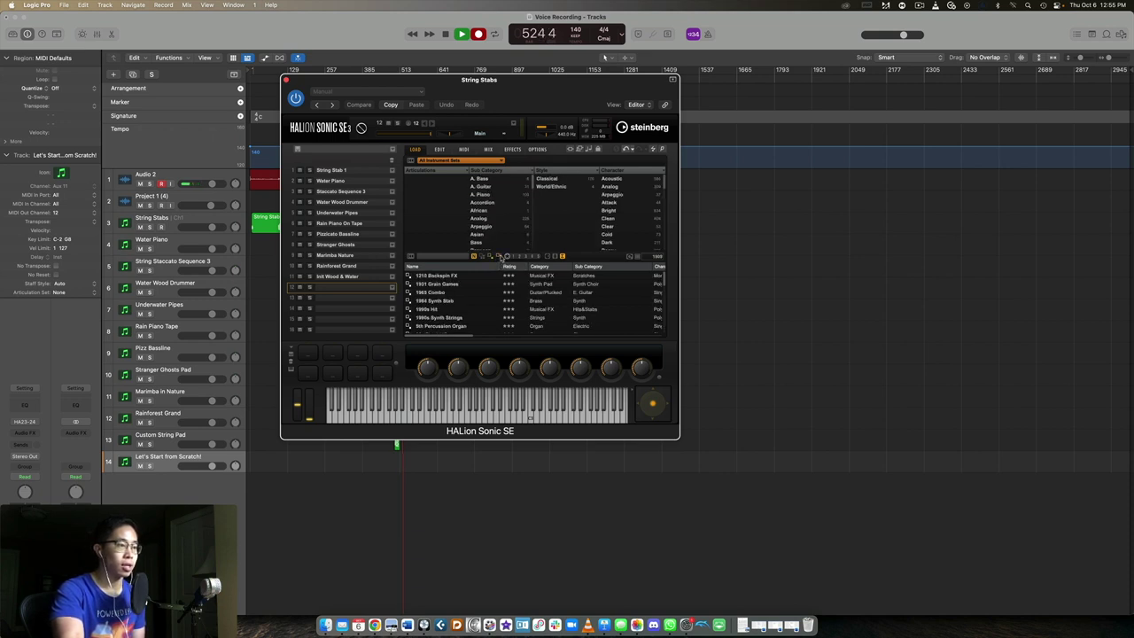
pyautogui.click(499, 257)
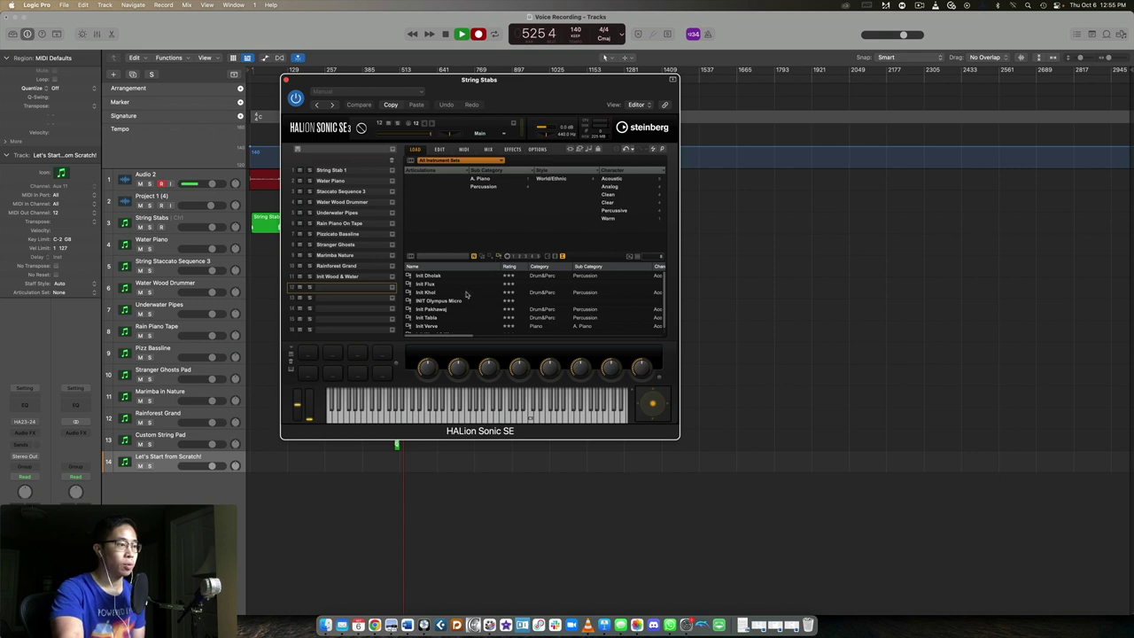
pyautogui.scroll(-2, 458, 288)
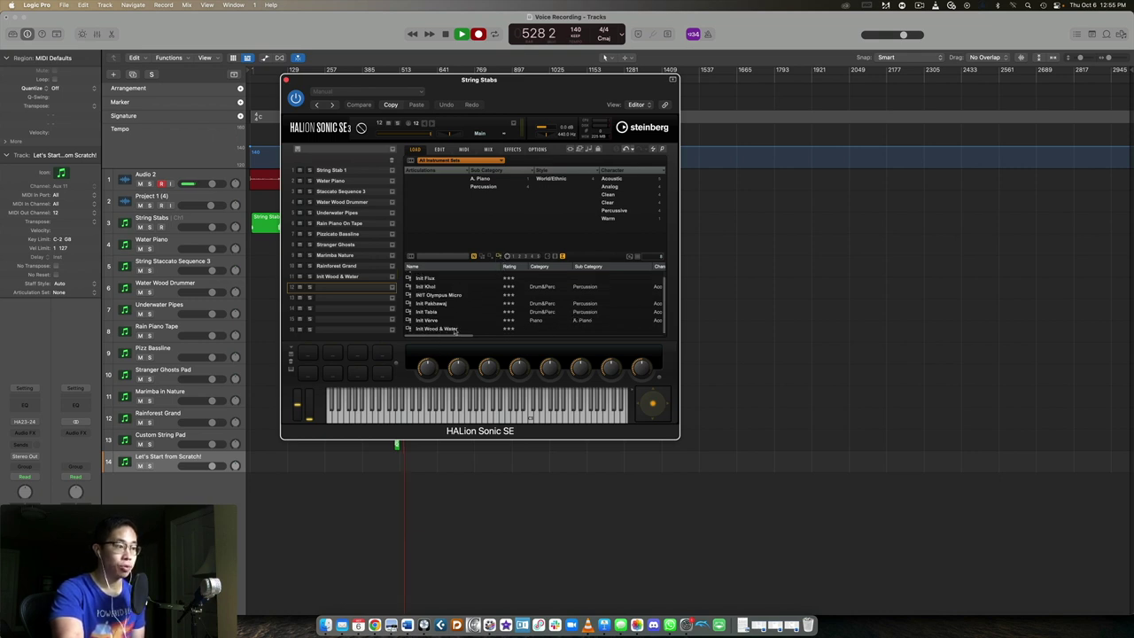
pyautogui.doubleClick(454, 330)
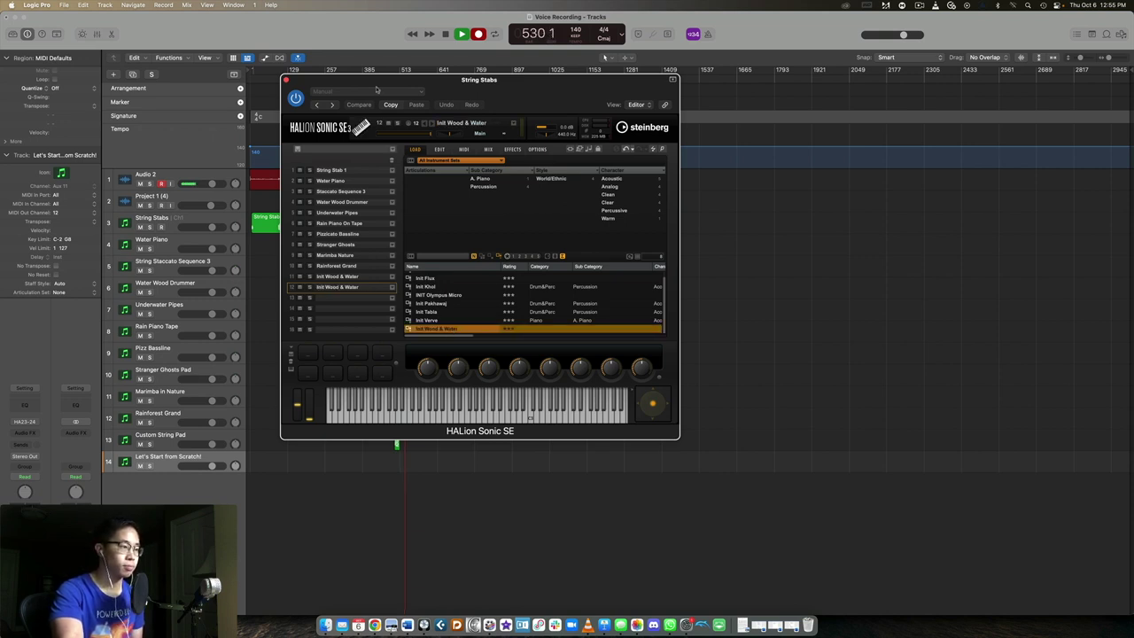
# - Open the material browser for the new program's first empty layer, filter it to Instruments, and browse down to the string materials
pyautogui.click(440, 149)
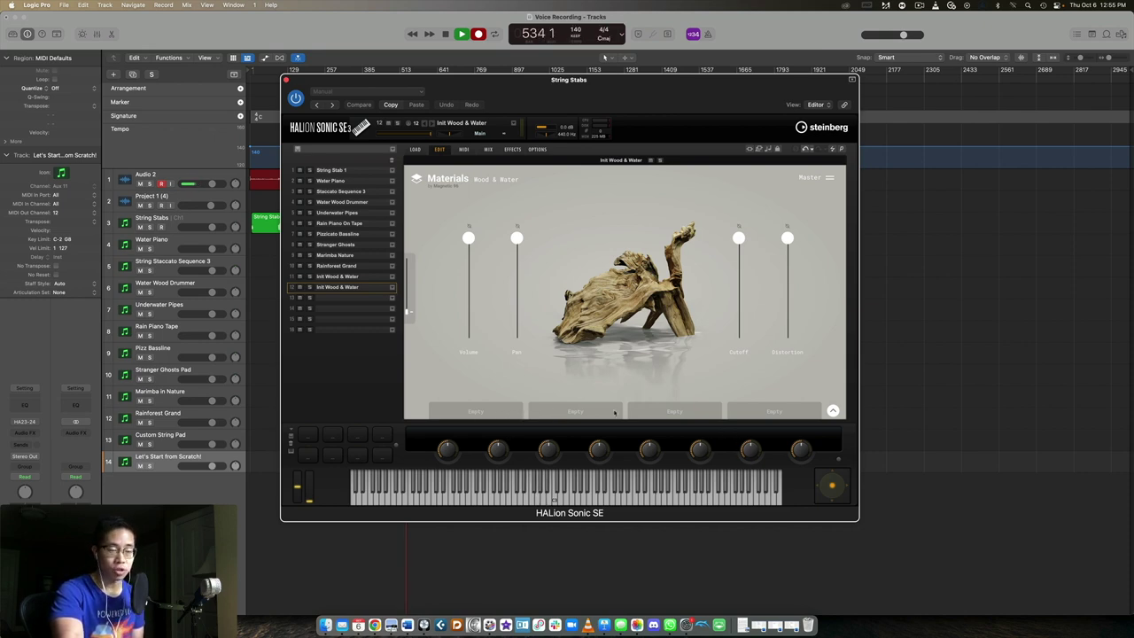
pyautogui.click(468, 413)
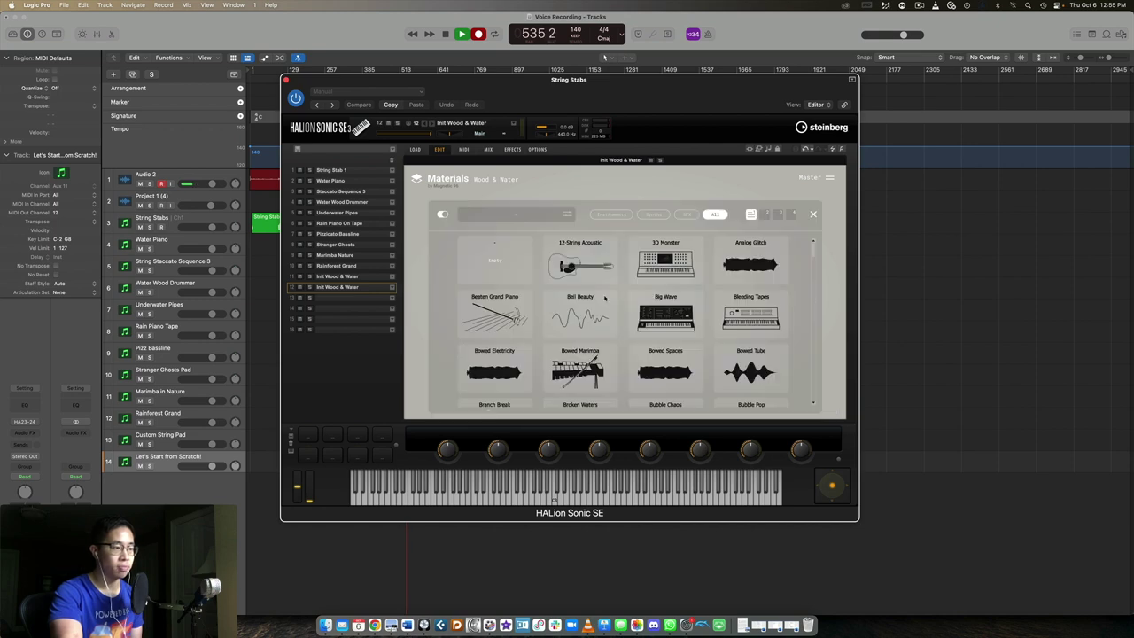
pyautogui.click(612, 214)
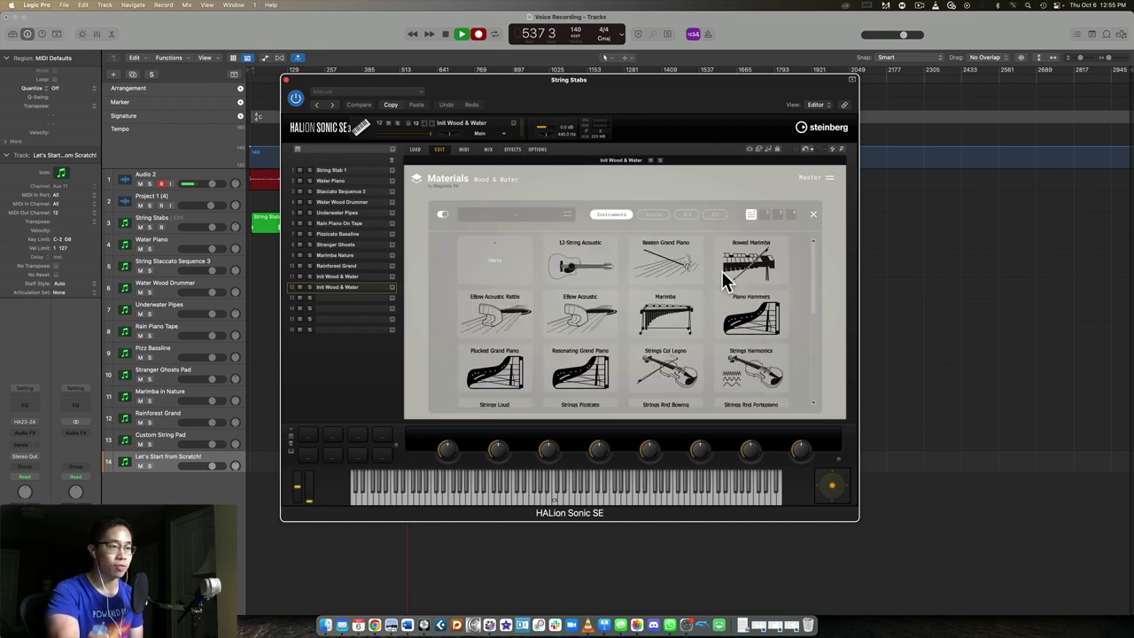
pyautogui.scroll(-3, 723, 275)
pyautogui.scroll(3, 673, 282)
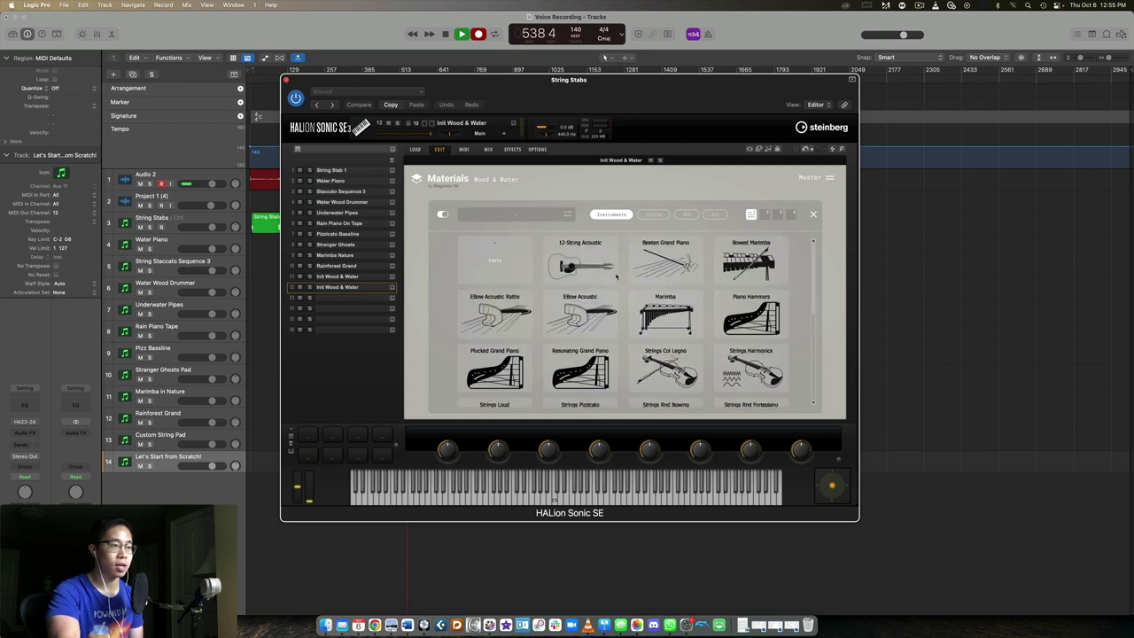
pyautogui.scroll(-1, 679, 307)
pyautogui.scroll(-3, 640, 306)
pyautogui.scroll(-5, 639, 305)
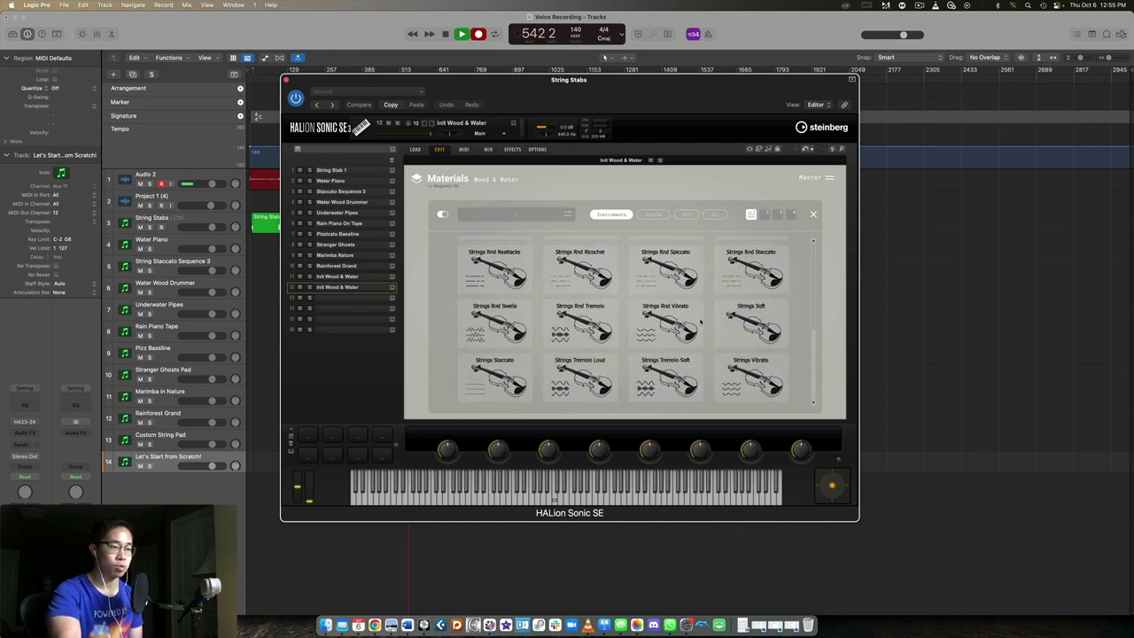
# - Load Strings Rnd Tremolo into the first layer for audition, and replace it with Strings Soft
pyautogui.doubleClick(580, 326)
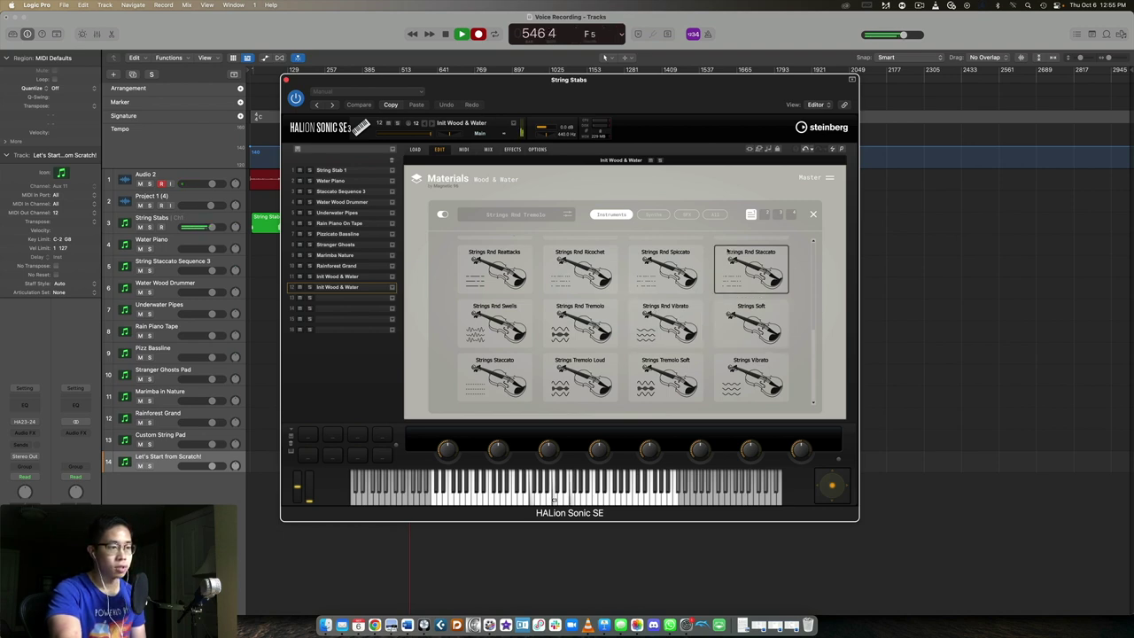
pyautogui.click(751, 323)
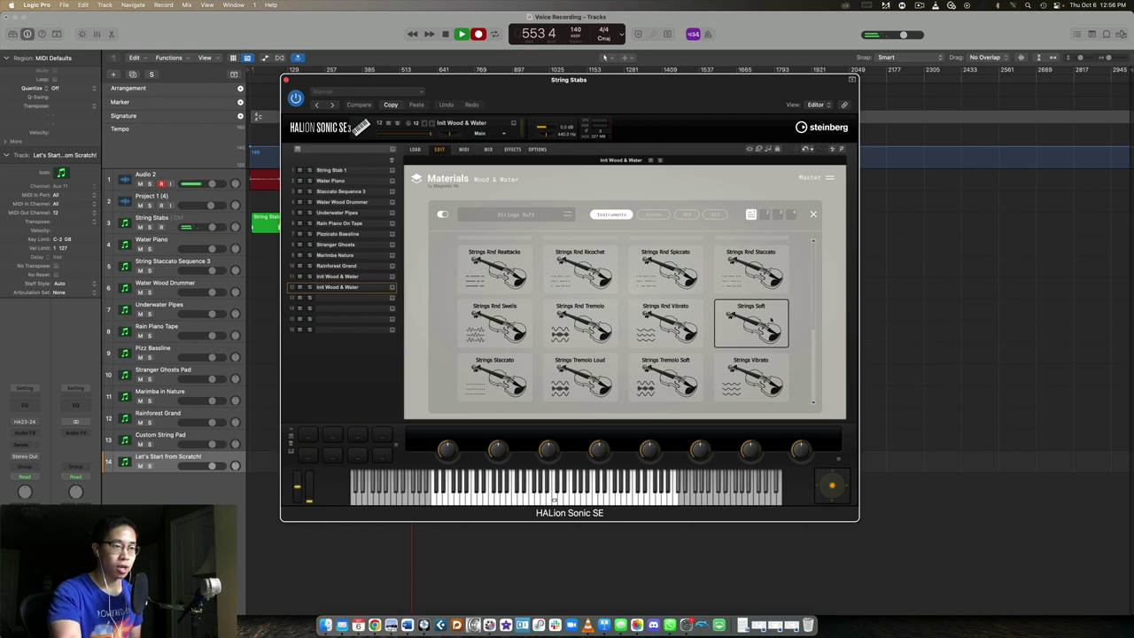
# - Switch to the second layer, filter the materials to Synths, and load Dusty Heaven into it
pyautogui.click(765, 214)
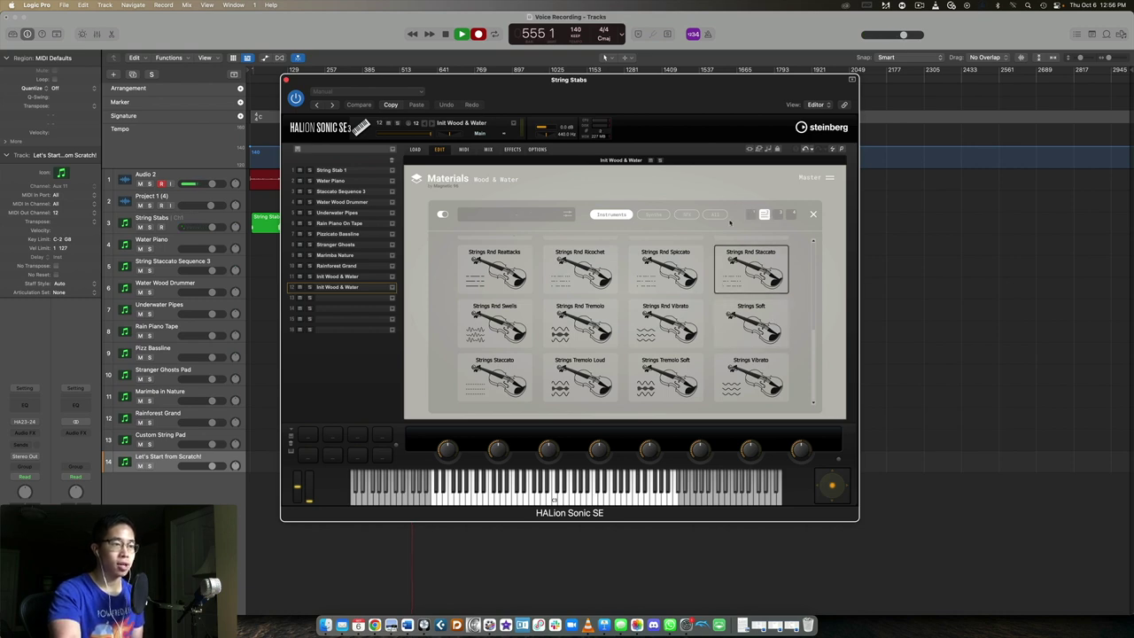
pyautogui.click(656, 215)
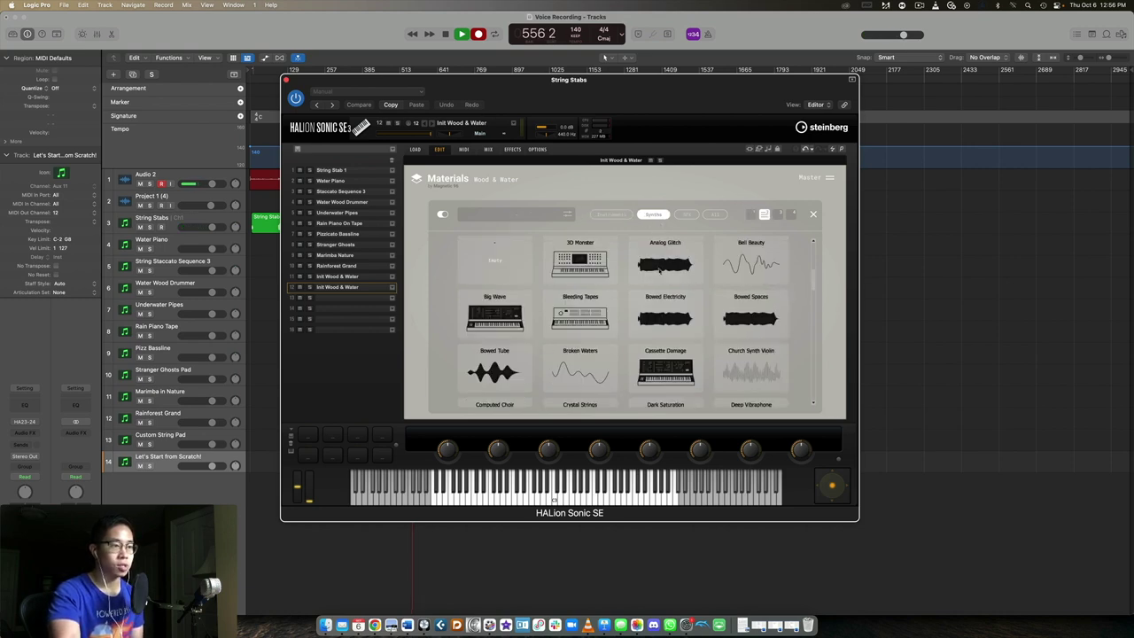
pyautogui.scroll(-5, 660, 270)
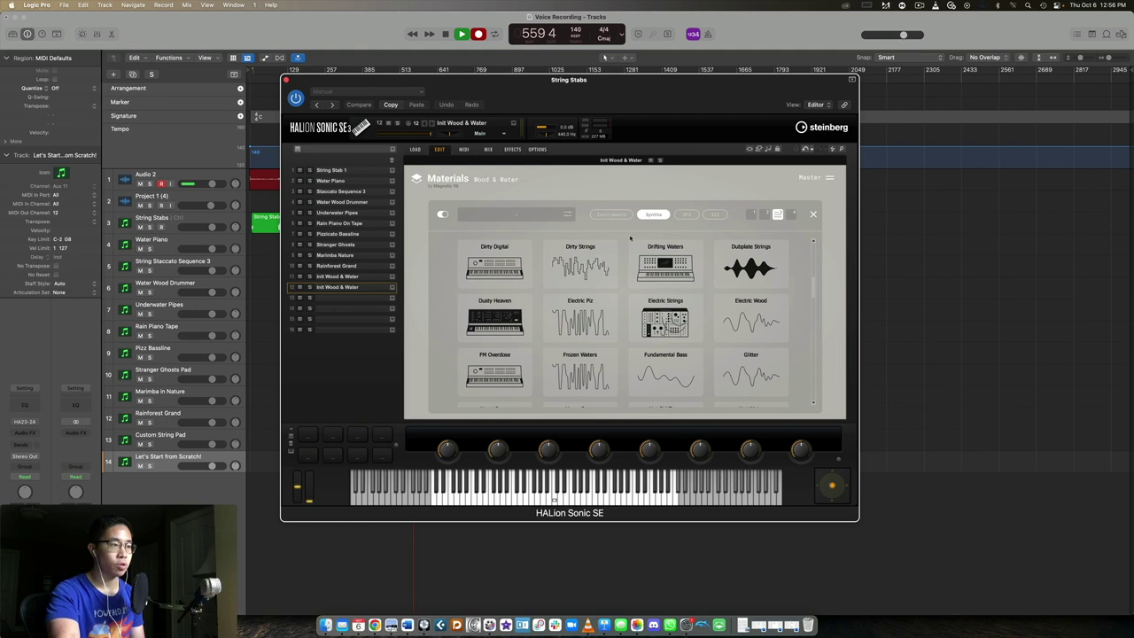
# - Load the Bubble Pop material from the SFX category into the third layer, and switch on the Strings Soft layer back in the main view
pyautogui.click(687, 215)
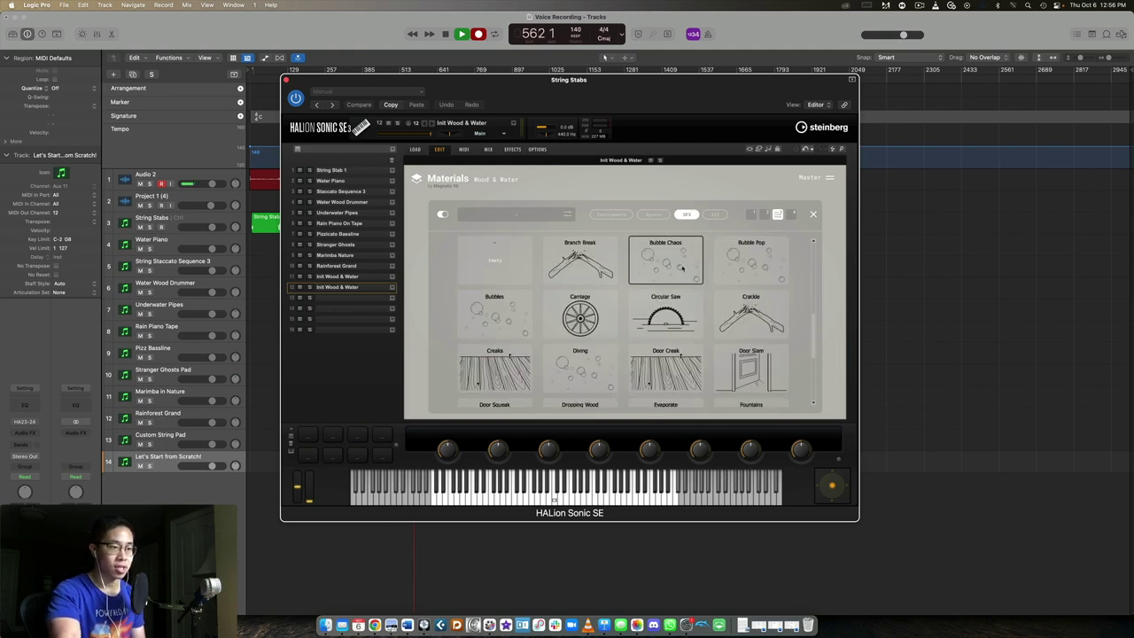
pyautogui.click(744, 263)
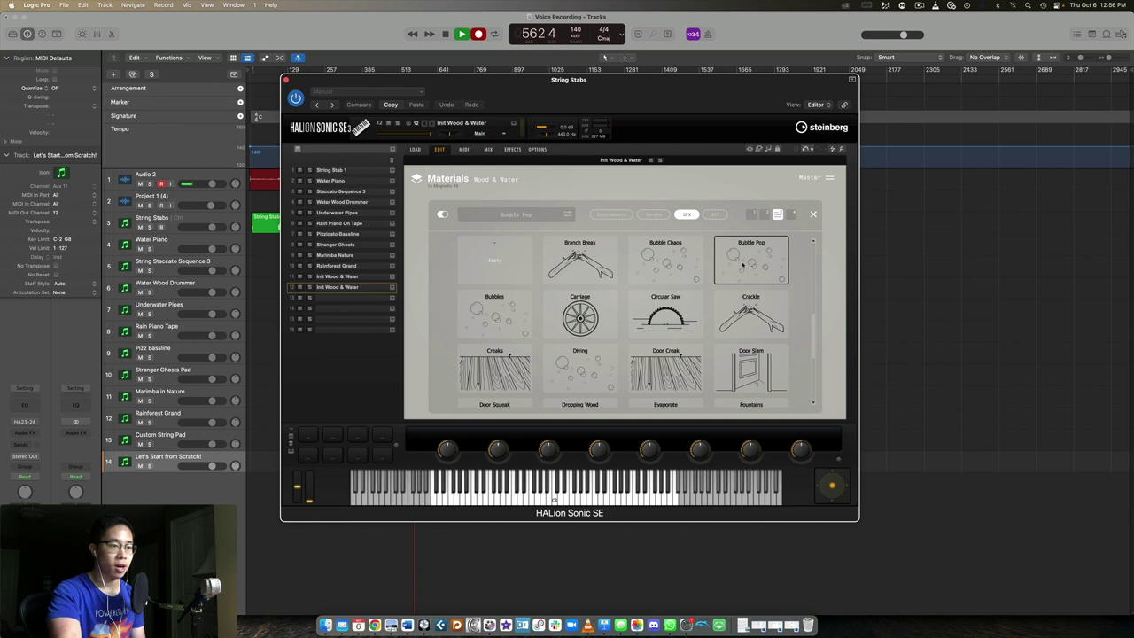
pyautogui.click(813, 214)
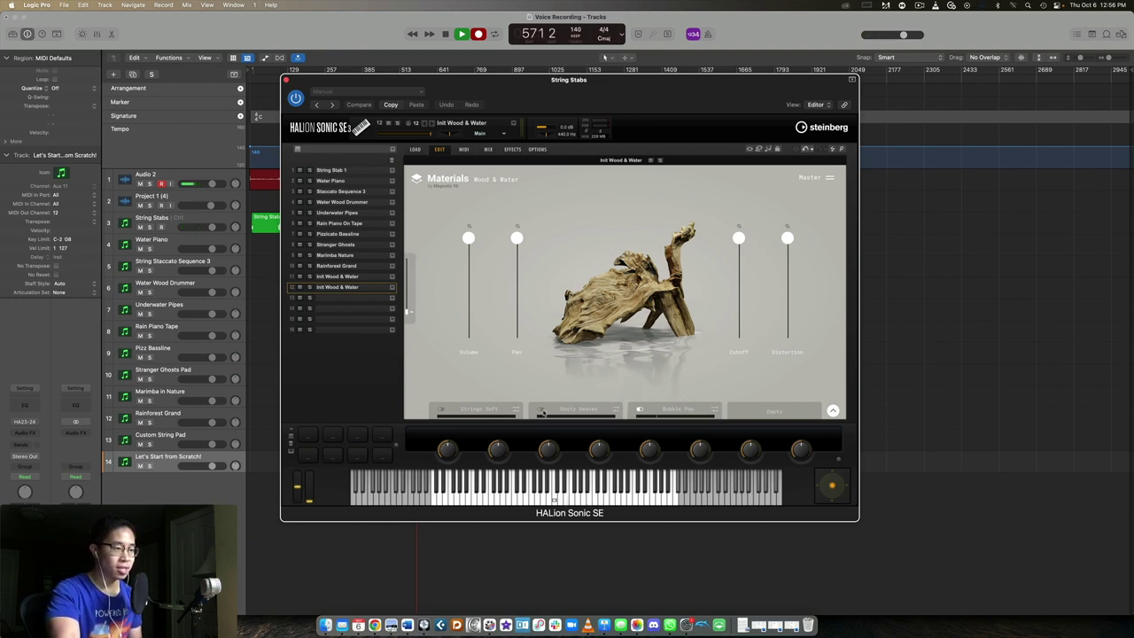
pyautogui.click(442, 411)
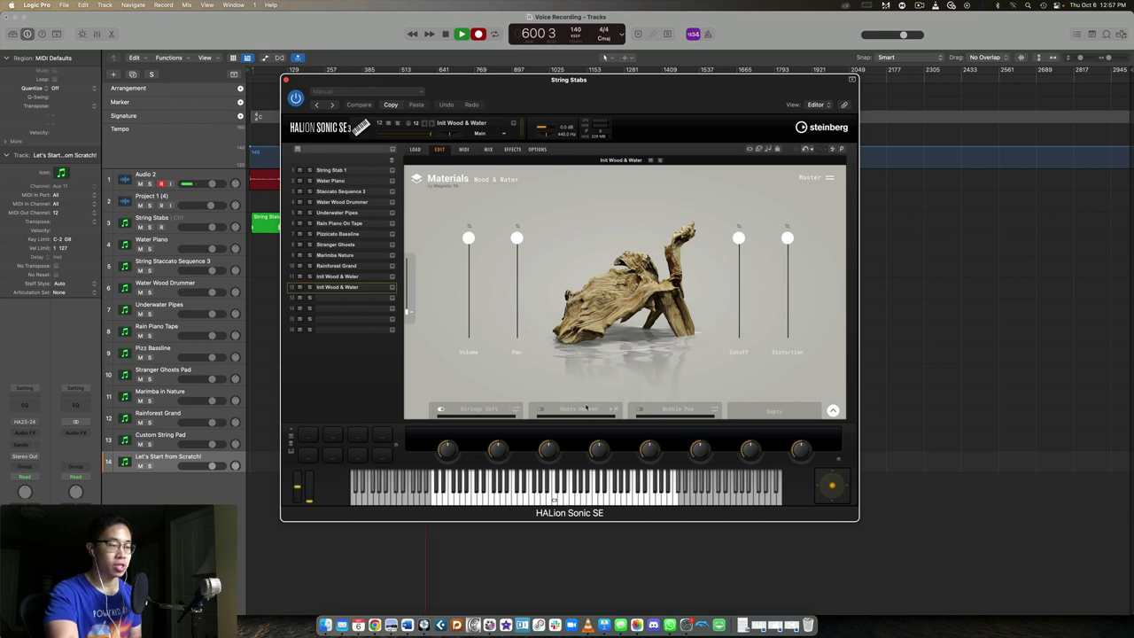
# - Open the Dusty Heaven layer and examine its Control, Filter, FX and Motion settings
pyautogui.click(579, 408)
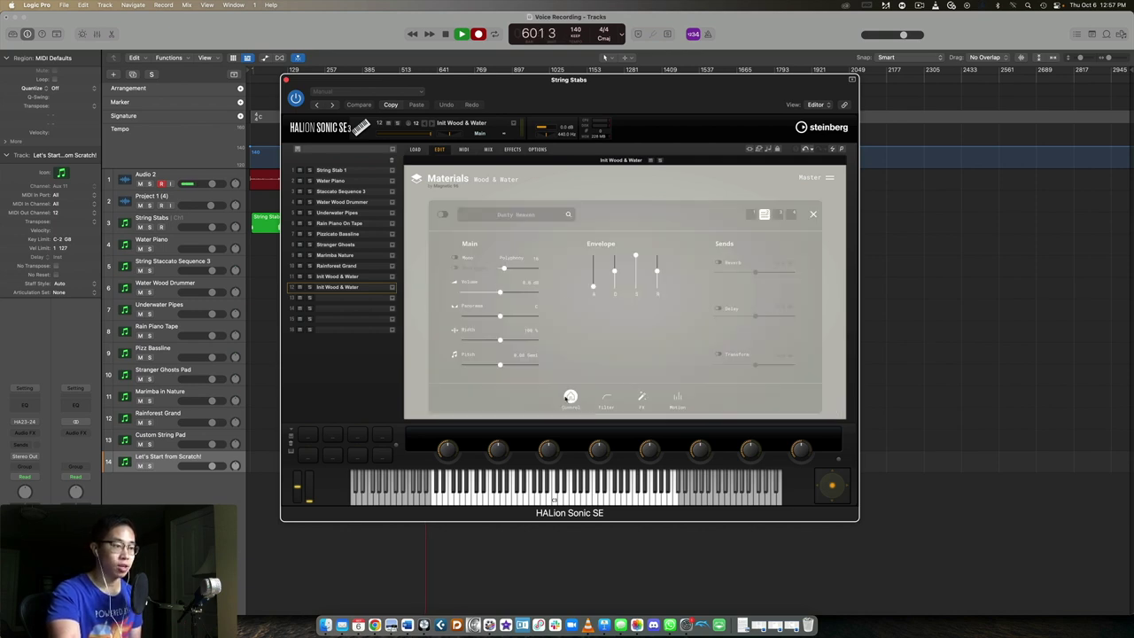
pyautogui.click(606, 398)
pyautogui.click(641, 398)
pyautogui.click(677, 398)
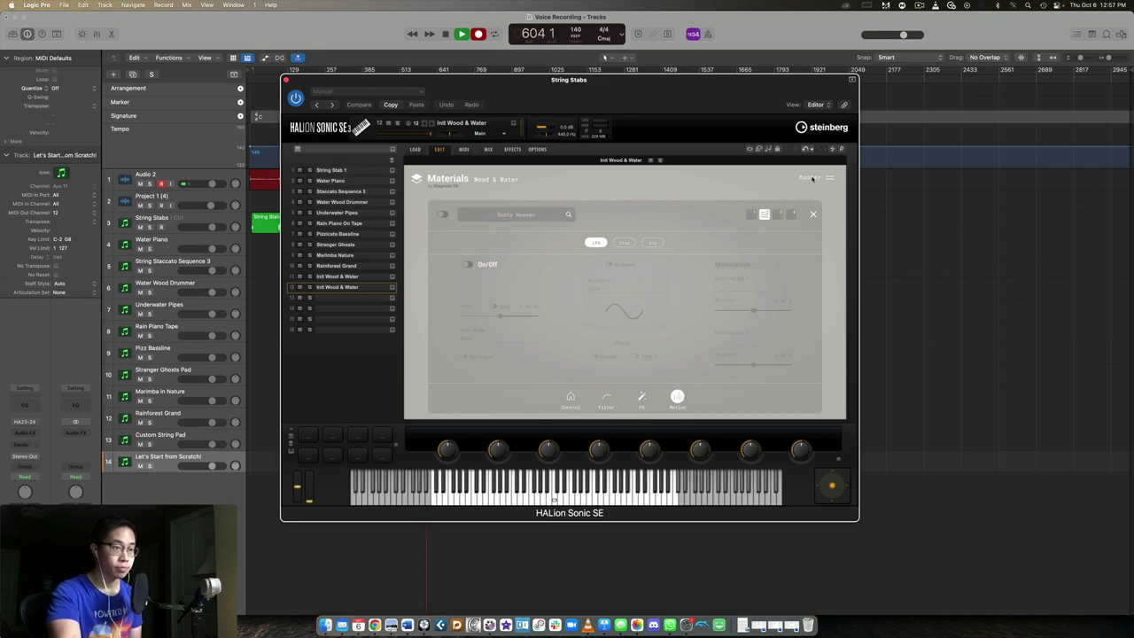